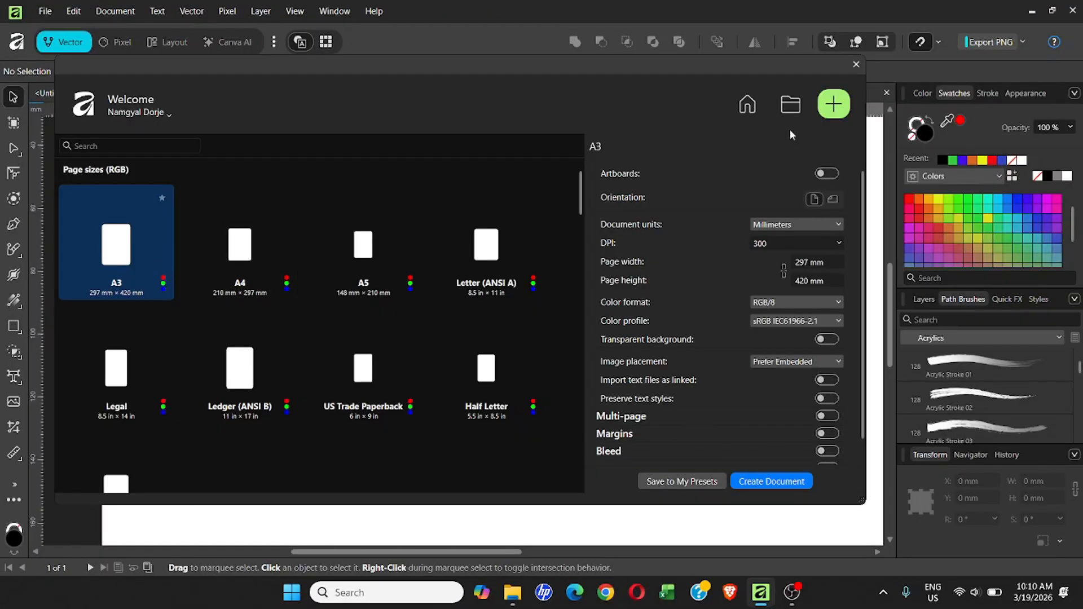
# - Dismiss the new-document dialog and activate the Rectangle Tool
pyautogui.click(855, 66)
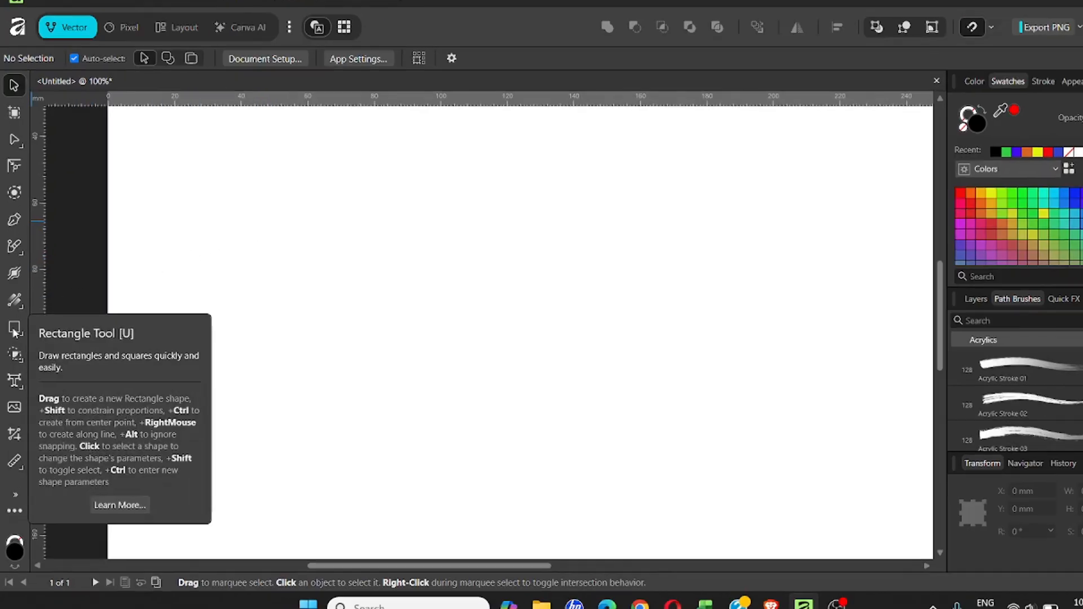
pyautogui.click(14, 329)
pyautogui.click(17, 337)
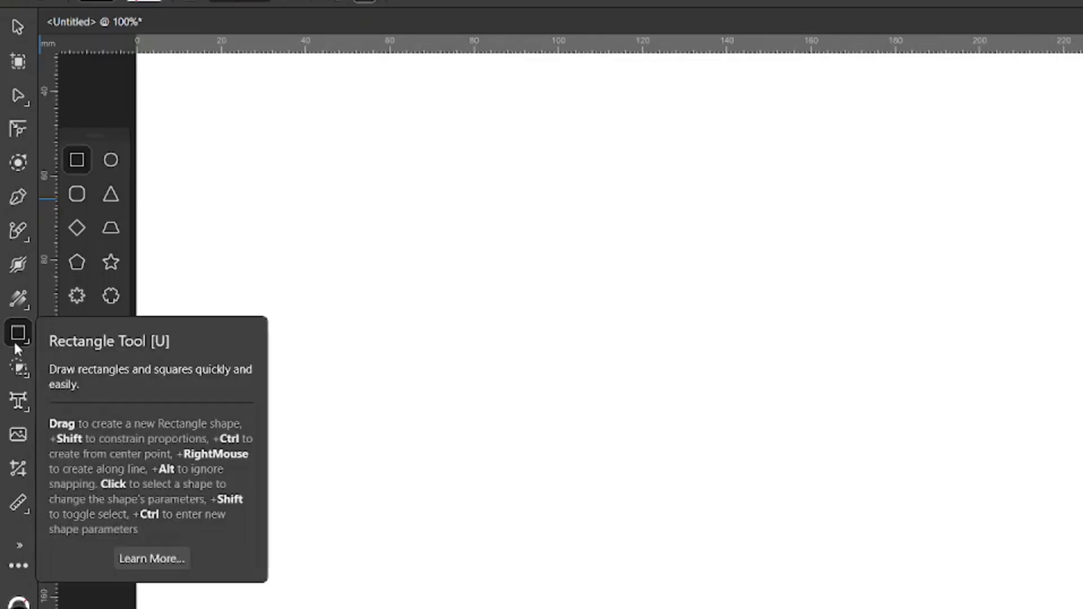
pyautogui.rightClick(17, 340)
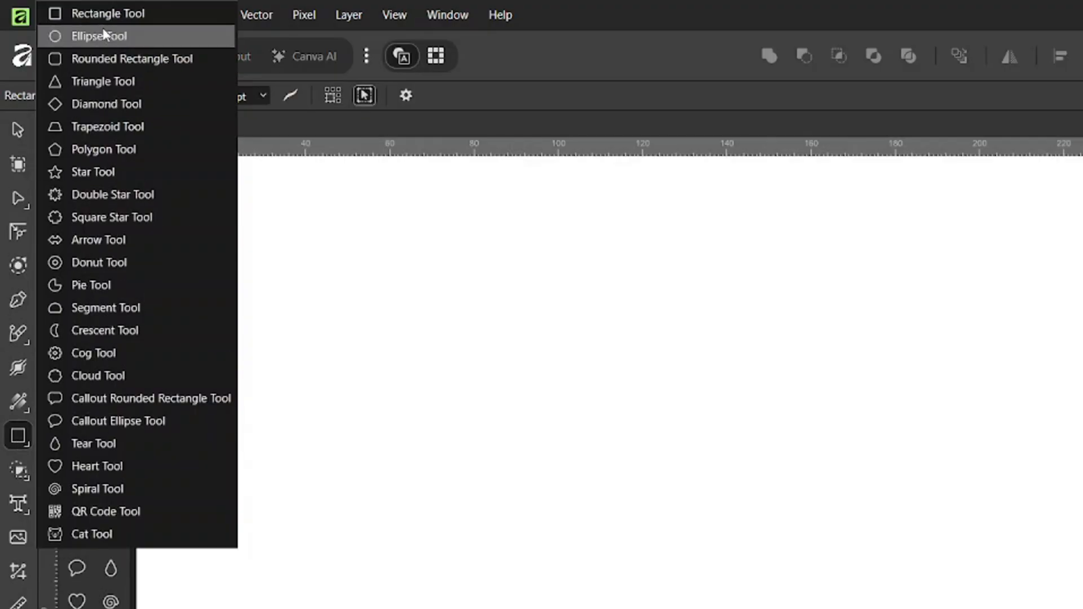
pyautogui.click(114, 13)
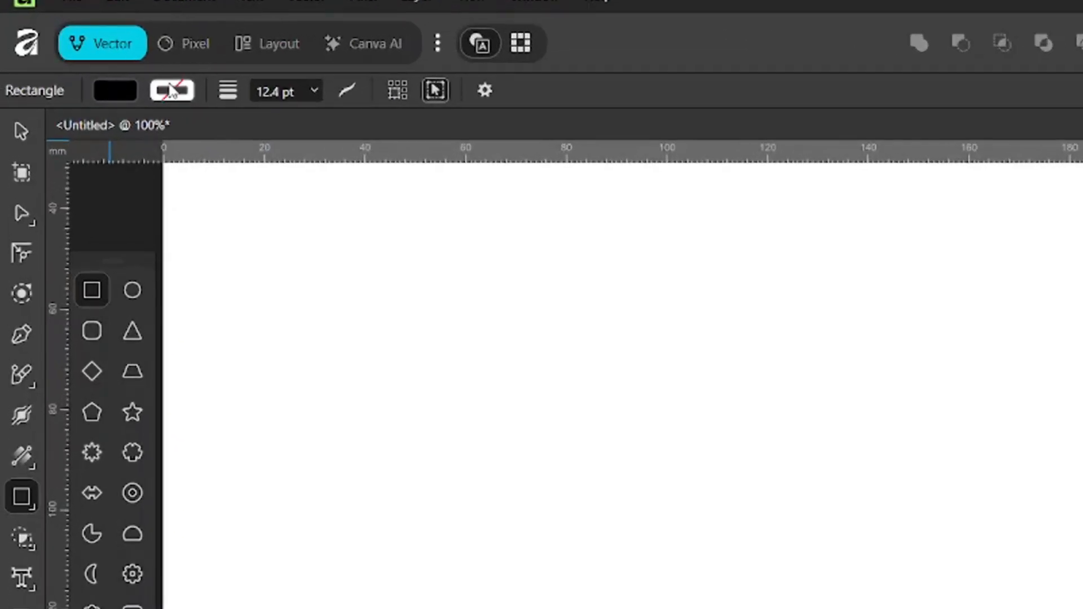
# - Set the stroke to none and draw a black-filled square about 21.8 mm wide in the page's upper-left area
pyautogui.click(115, 92)
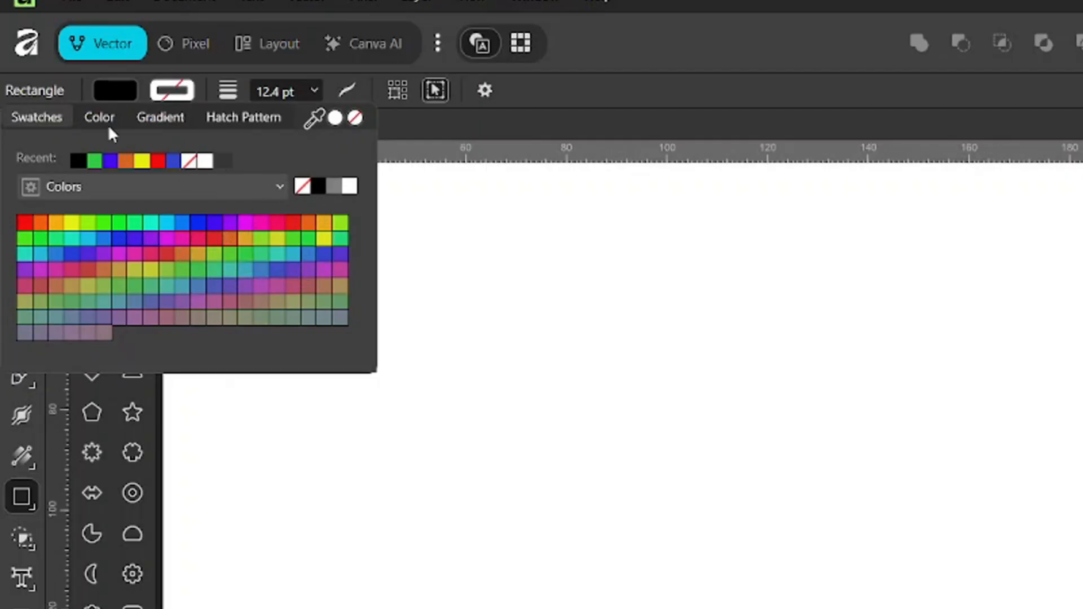
pyautogui.click(184, 101)
pyautogui.click(184, 101)
pyautogui.click(79, 160)
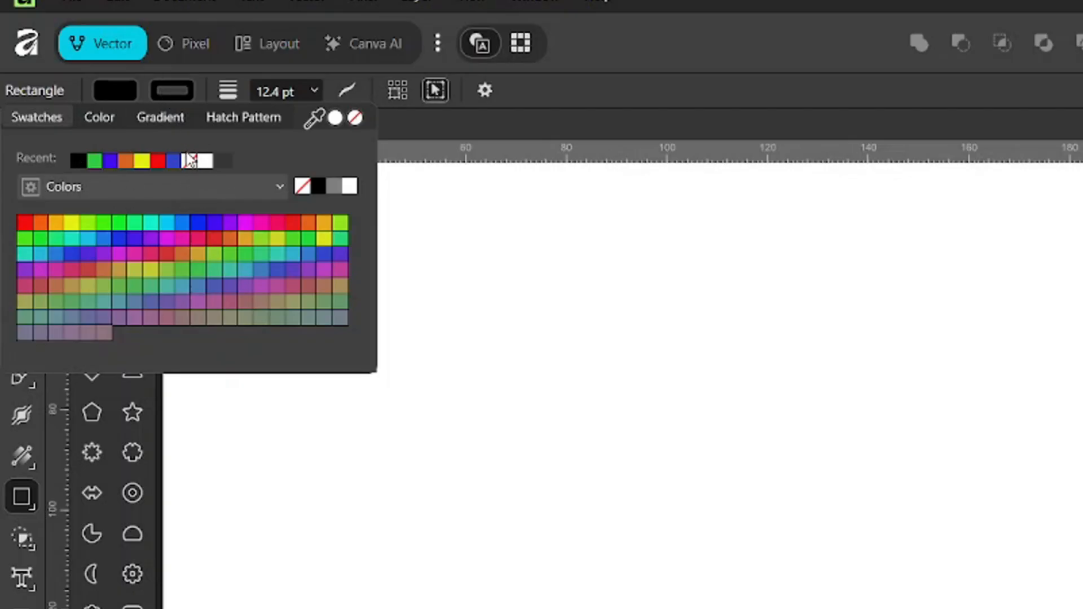
pyautogui.click(303, 188)
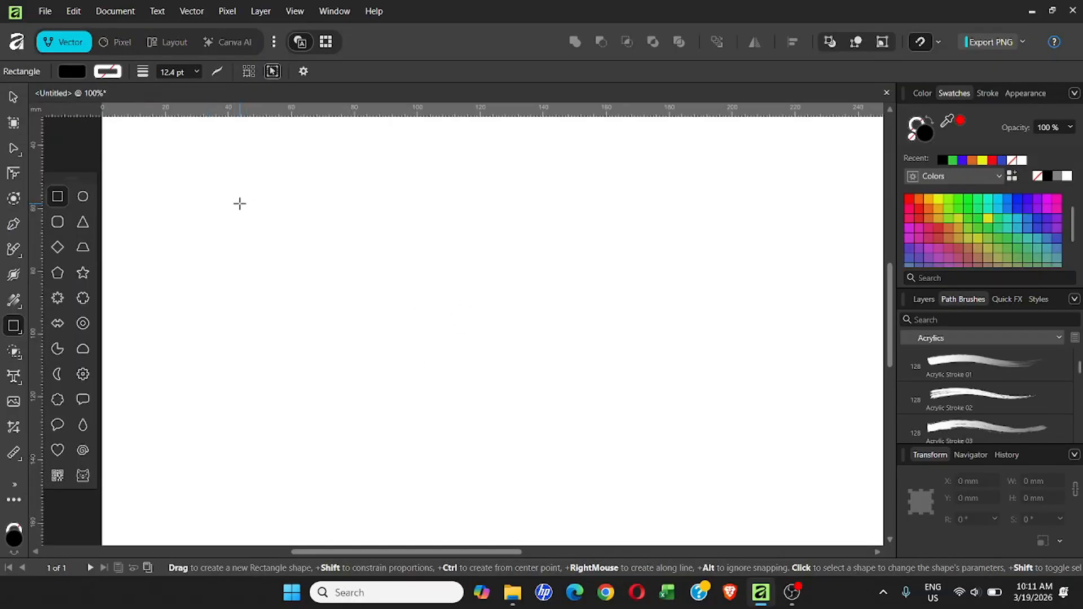
pyautogui.moveTo(231, 182); pyautogui.dragTo(315, 237)
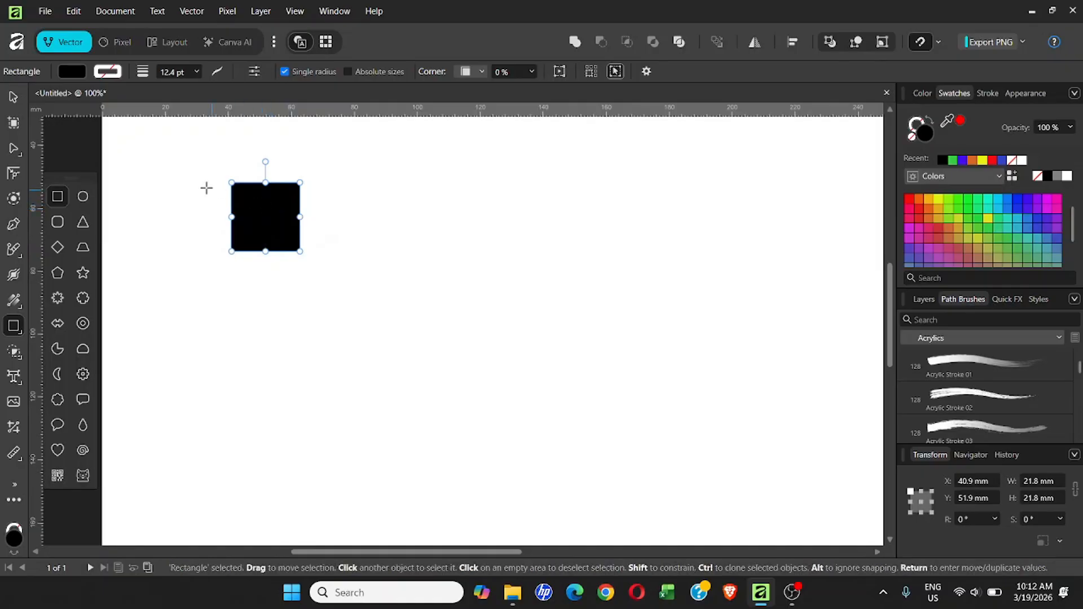
# - Duplicate the black square and move the copy horizontally until it sits flush against the original's right edge
pyautogui.click(14, 99)
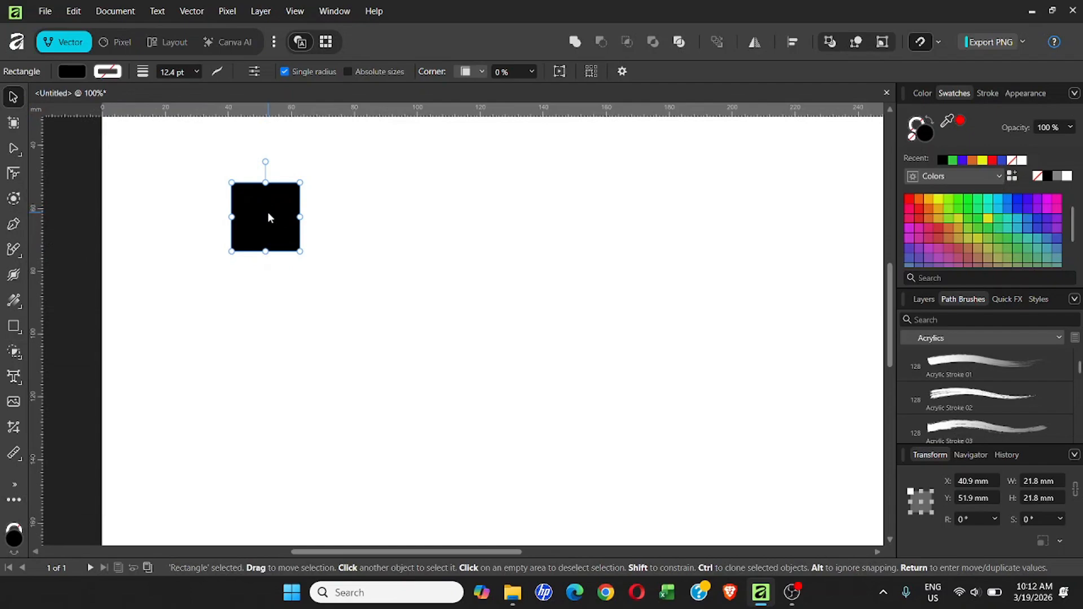
pyautogui.hotkey('ctrl', 'j')
pyautogui.press('shift')
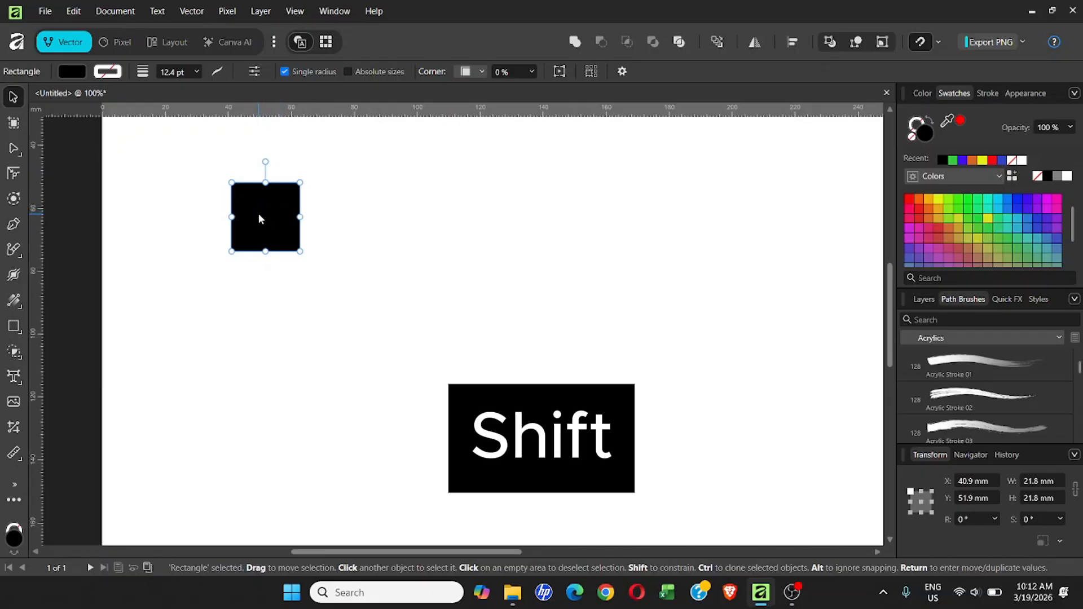
pyautogui.moveTo(259, 219); pyautogui.dragTo(324, 219)
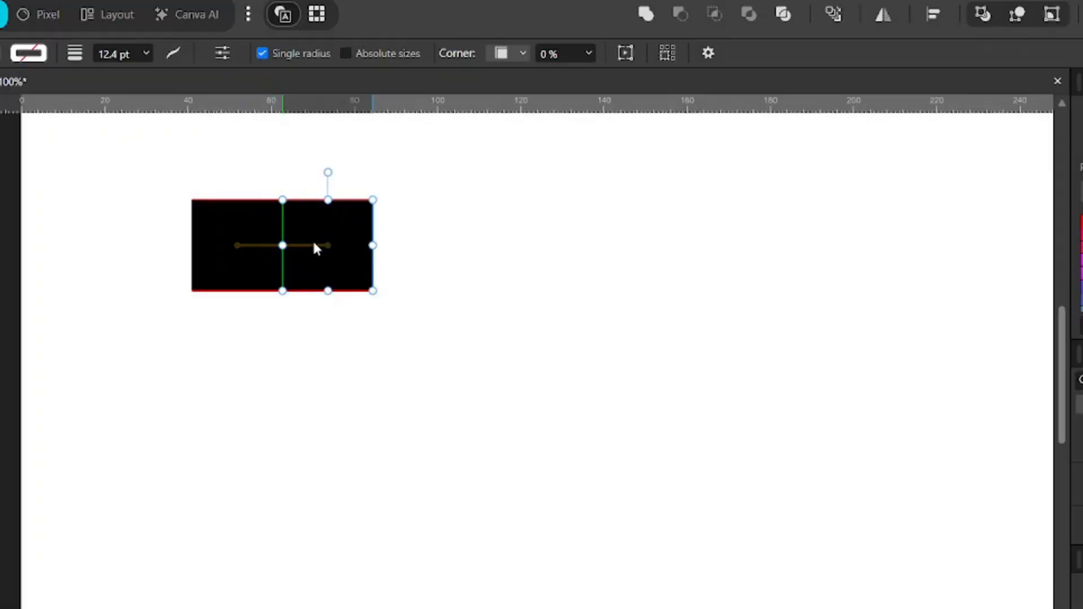
pyautogui.moveTo(315, 248); pyautogui.dragTo(315, 248)
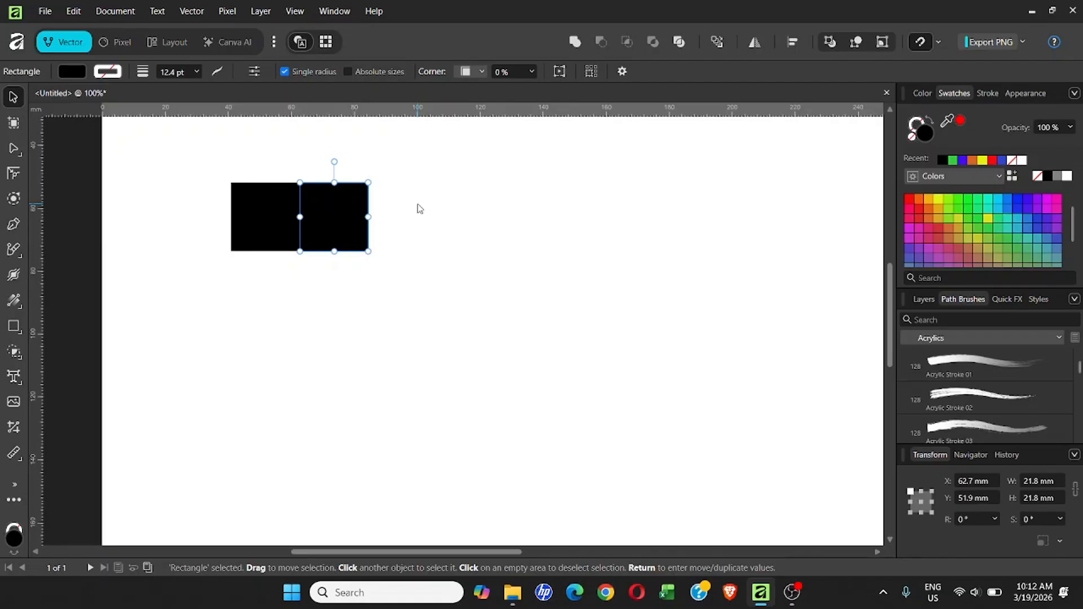
# - Repeat the offset duplication of the square to build a horizontal row of eight adjoining squares
pyautogui.hotkey('ctrl', 'j')
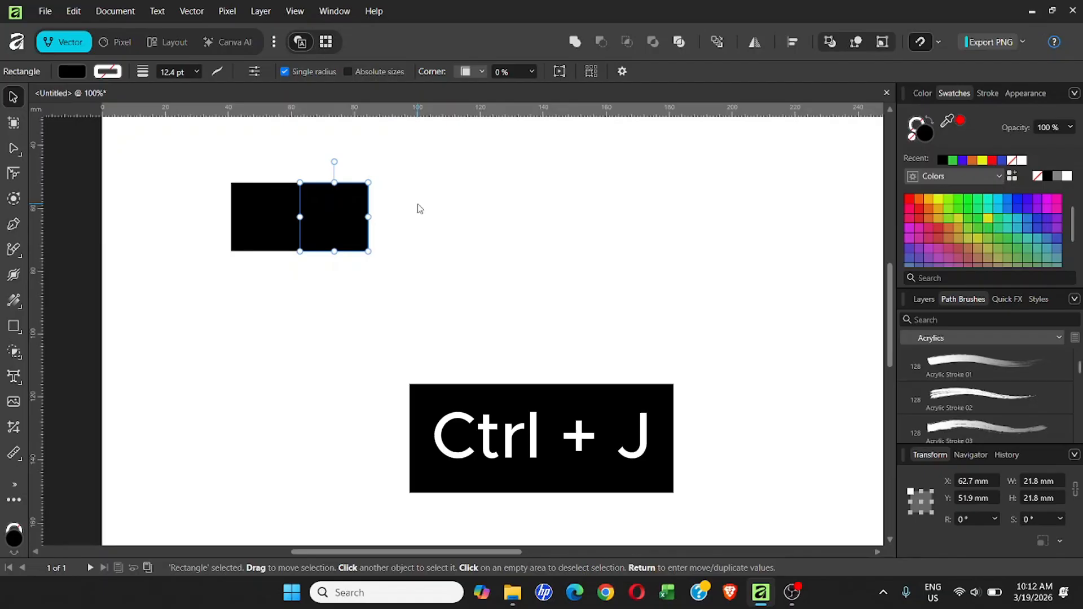
pyautogui.hotkey('ctrl', 'j')
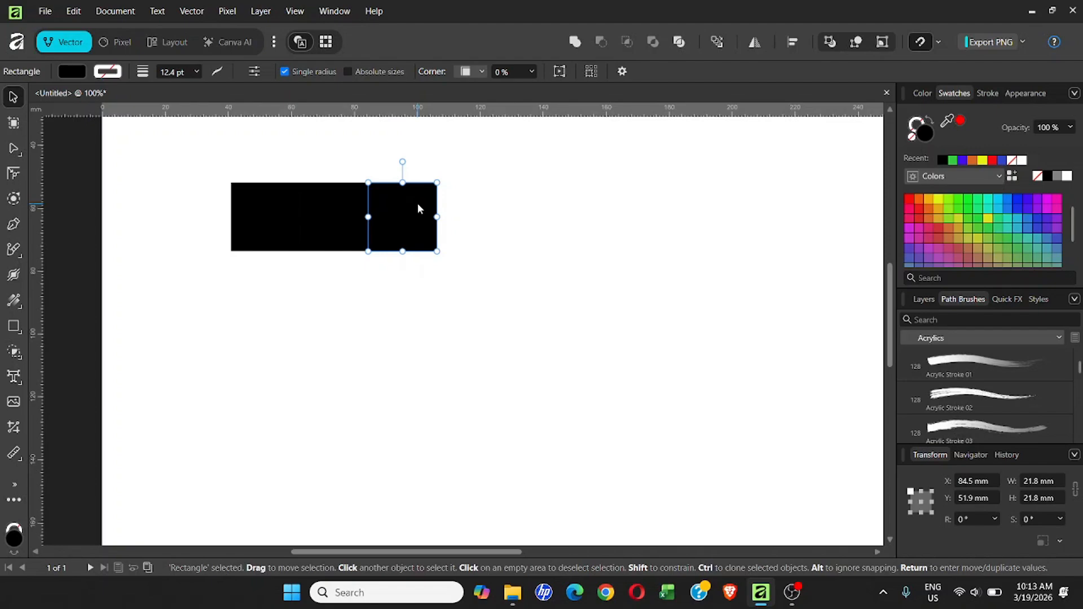
pyautogui.hotkey('ctrl', 'j')
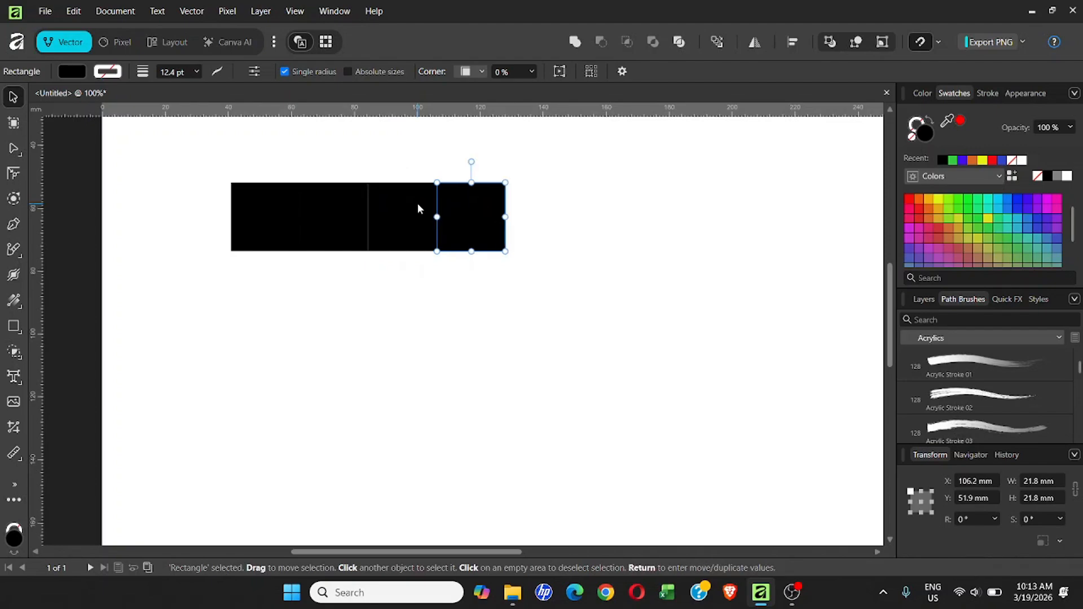
pyautogui.hotkey('ctrl', 'j')
pyautogui.hotkey('ctrl', 'j')
pyautogui.hotkey('ctrl', 'j')
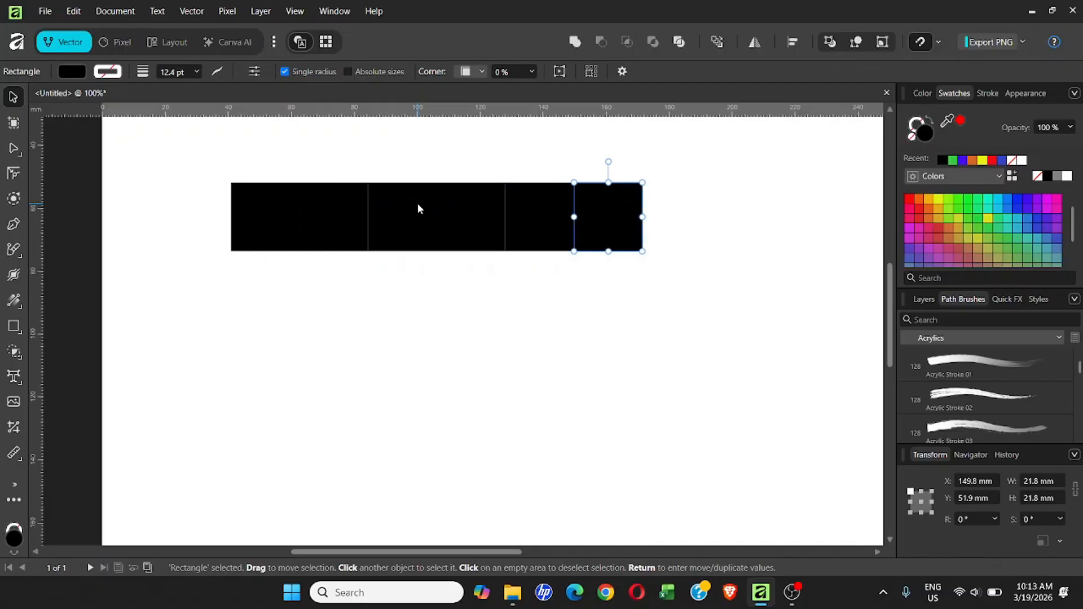
pyautogui.hotkey('ctrl', 'j')
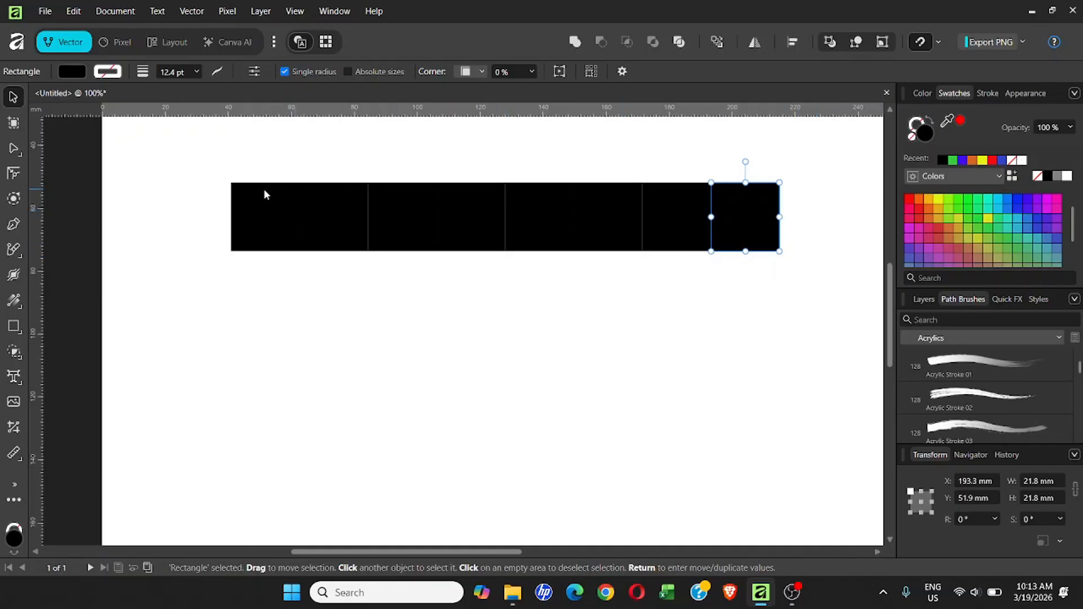
# - Select all eight squares in the row and group them
pyautogui.click(227, 157)
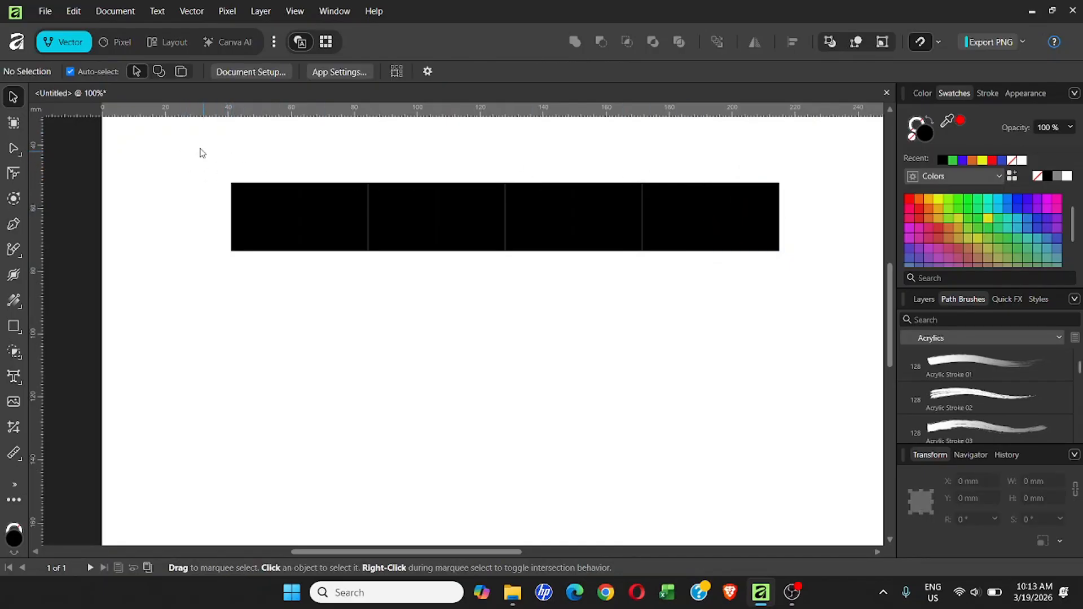
pyautogui.moveTo(183, 133); pyautogui.dragTo(825, 303)
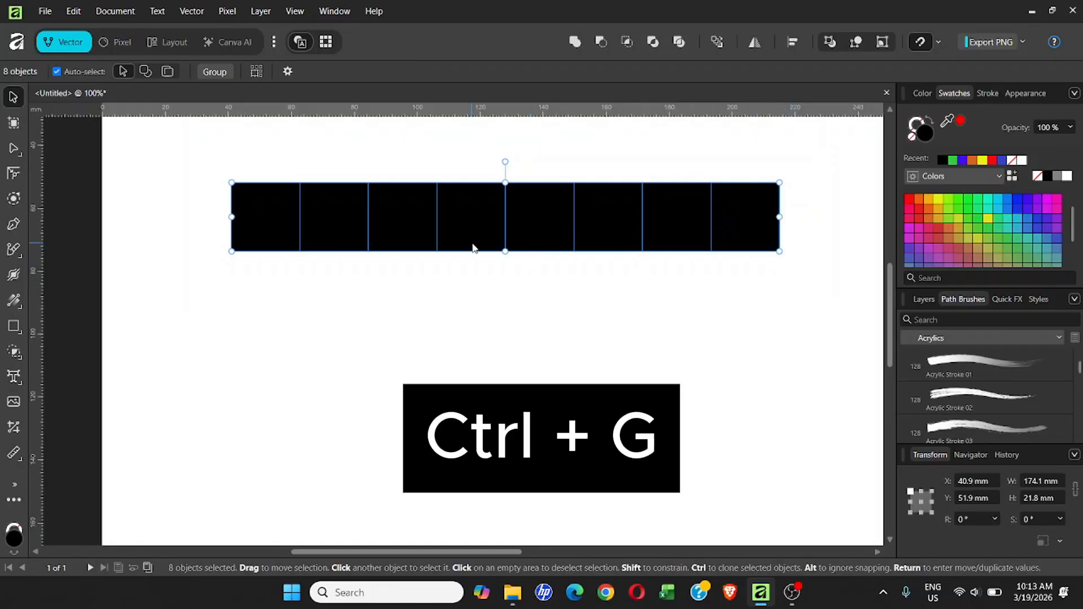
pyautogui.hotkey('ctrl', 'g')
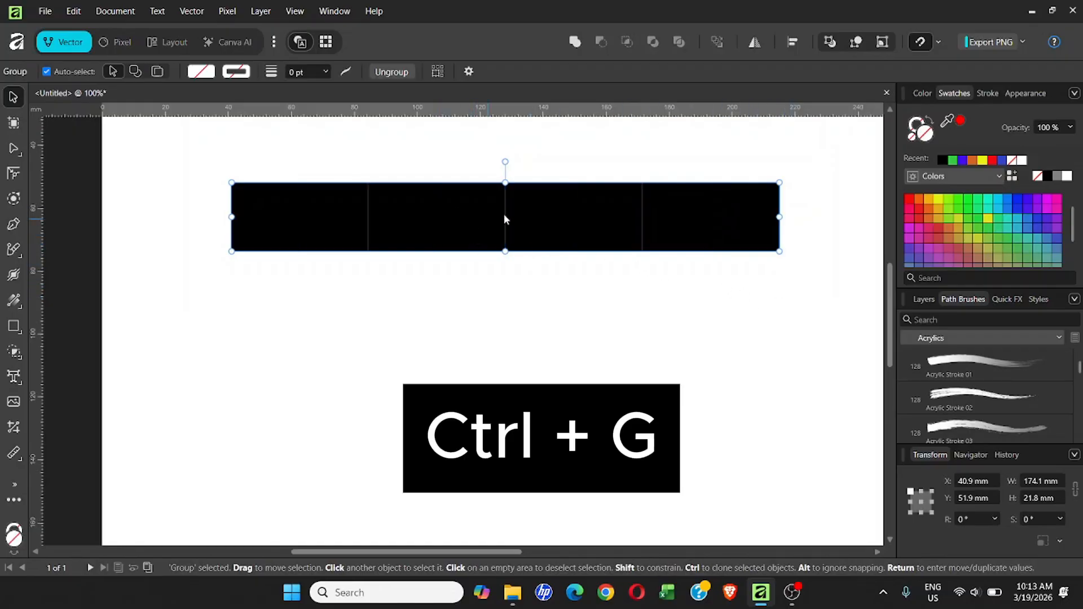
# - Duplicate the grouped row and place the copy flush beneath the original, aligned with its sides
pyautogui.click(437, 261)
pyautogui.click(459, 204)
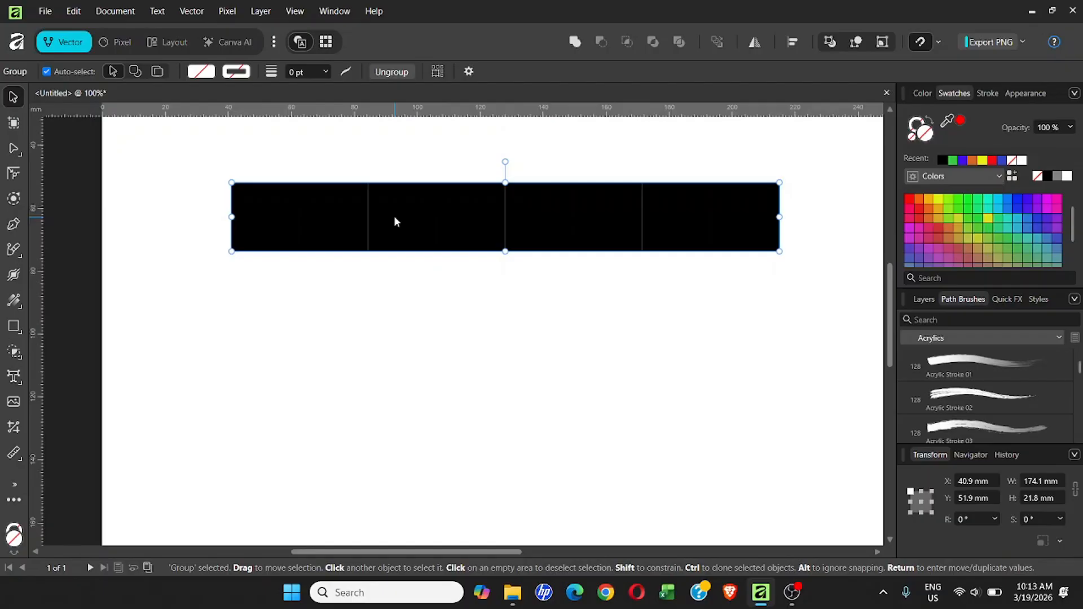
pyautogui.hotkey('ctrl', 'j')
pyautogui.moveTo(445, 213); pyautogui.dragTo(447, 282)
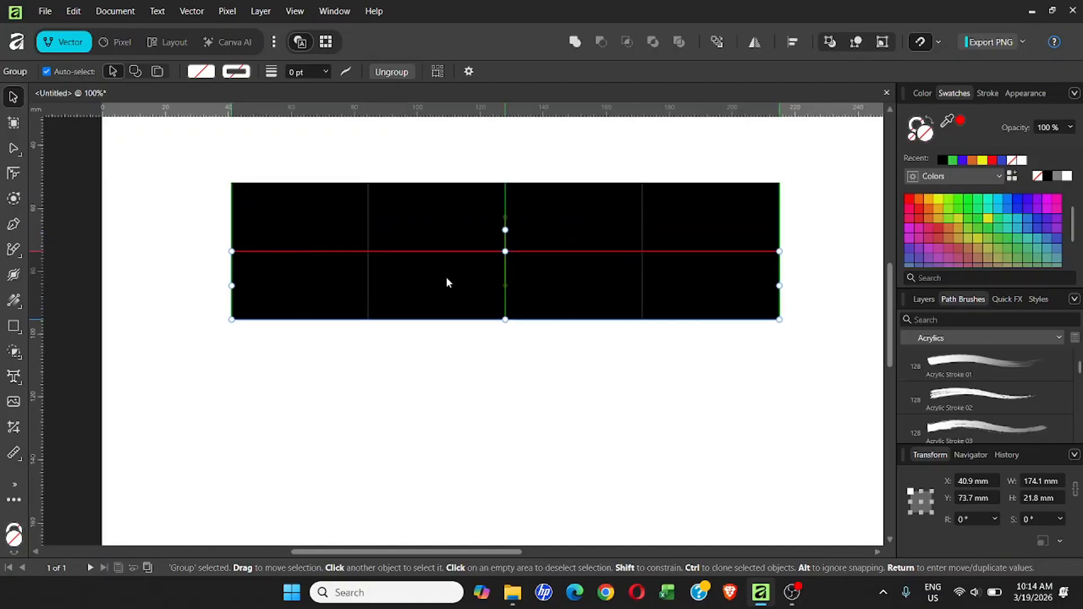
pyautogui.moveTo(448, 282); pyautogui.dragTo(446, 283)
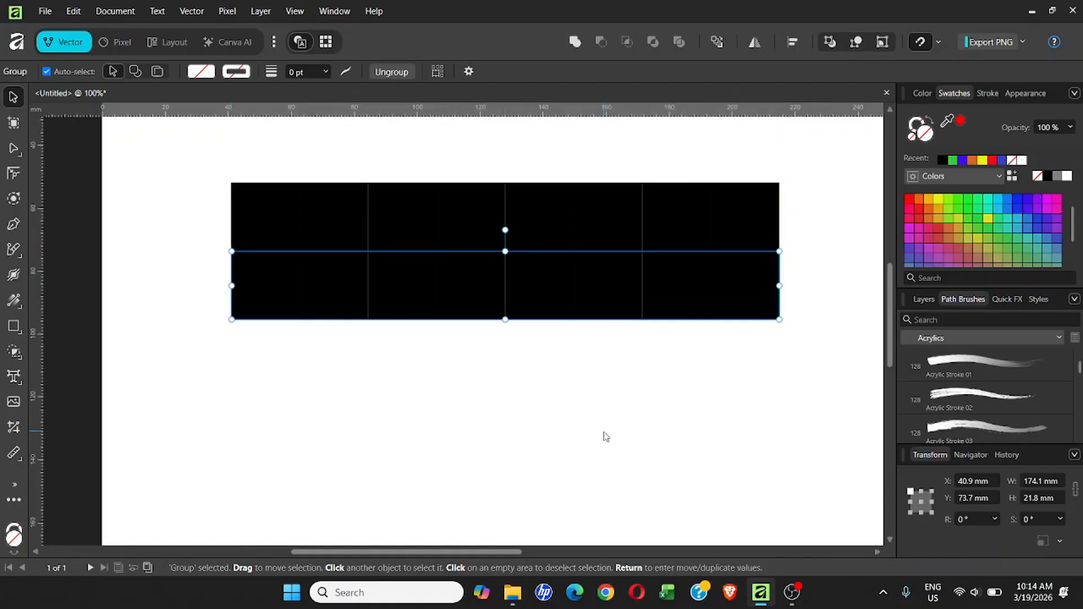
# - Repeat the offset duplication of the row downward until the grid has eight rows
pyautogui.scroll(-1, 714, 371)
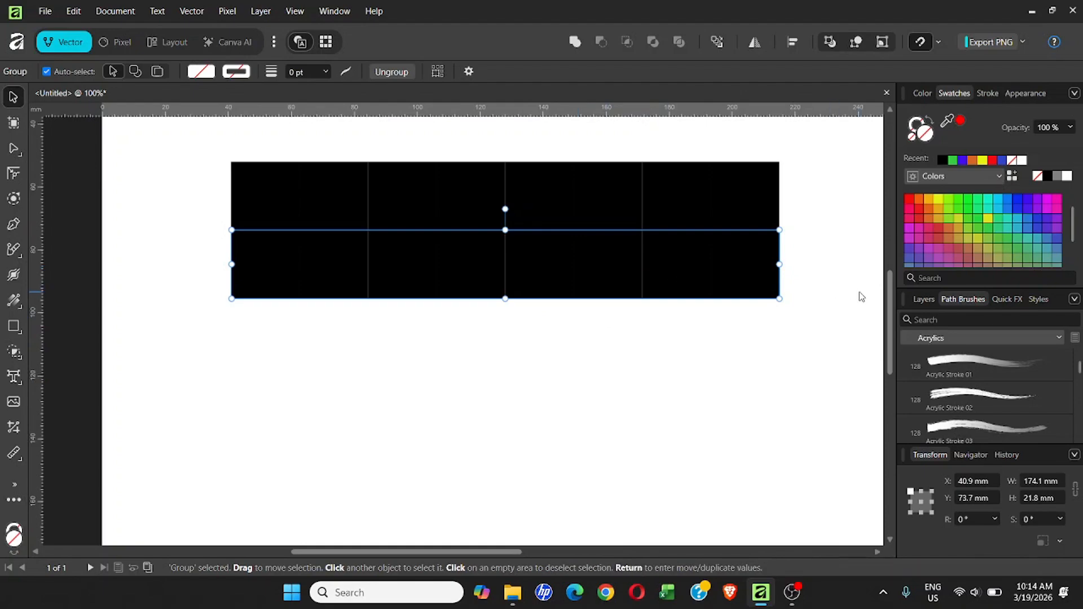
pyautogui.scroll(-1, 861, 296)
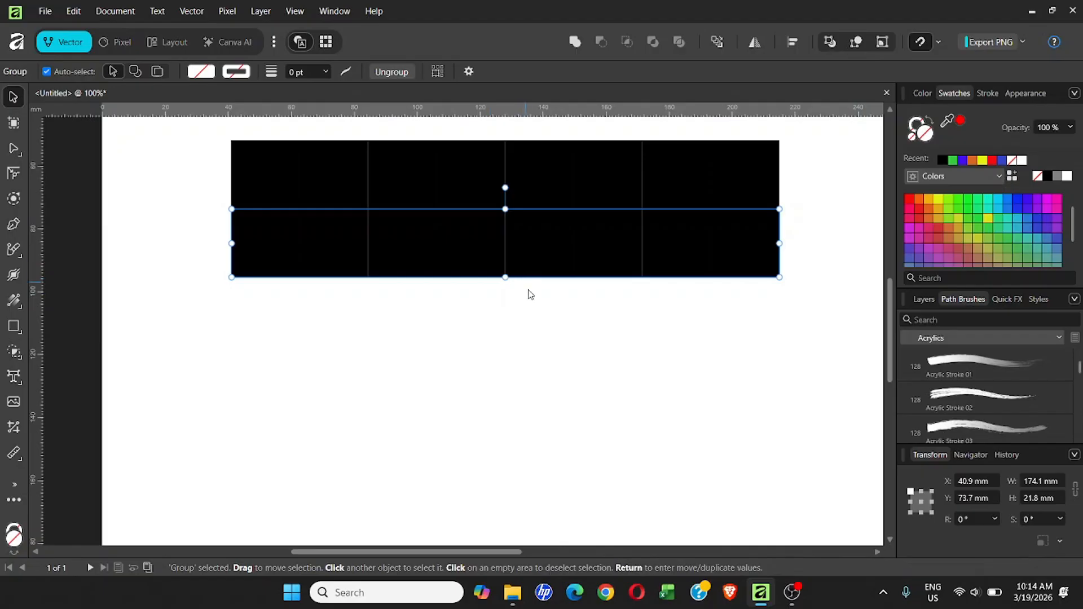
pyautogui.scroll(-1, 540, 312)
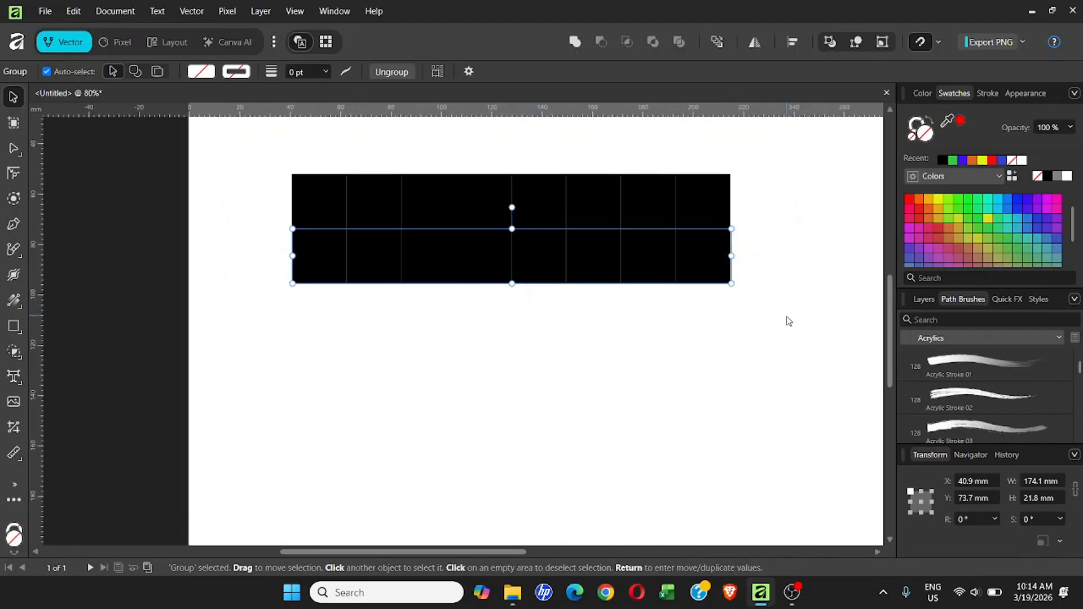
pyautogui.hotkey('ctrl', 'j')
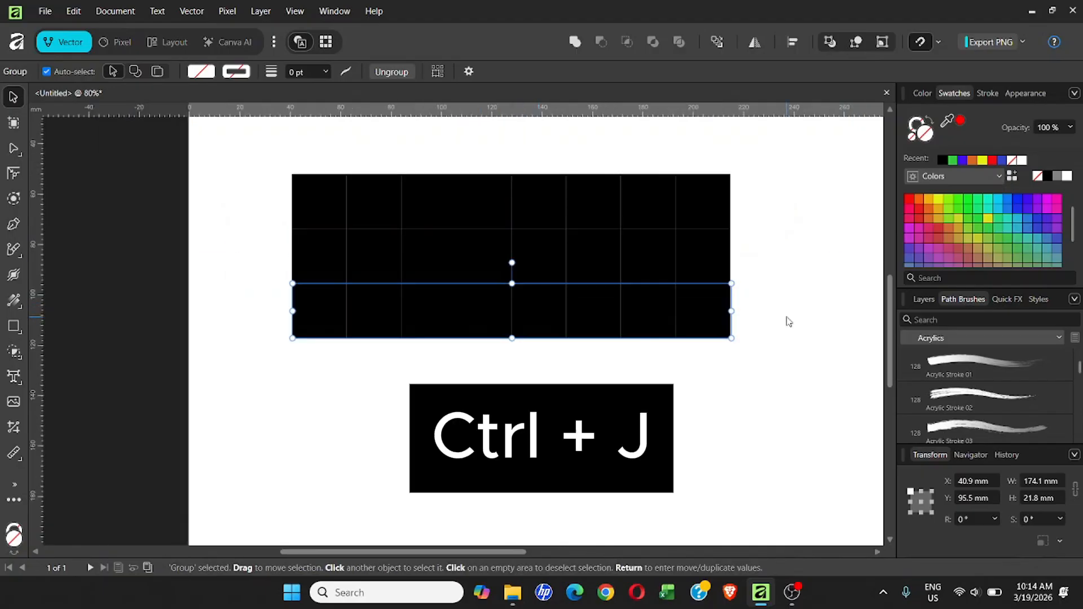
pyautogui.hotkey('ctrl', 'j')
pyautogui.hotkey('ctrl', 'j')
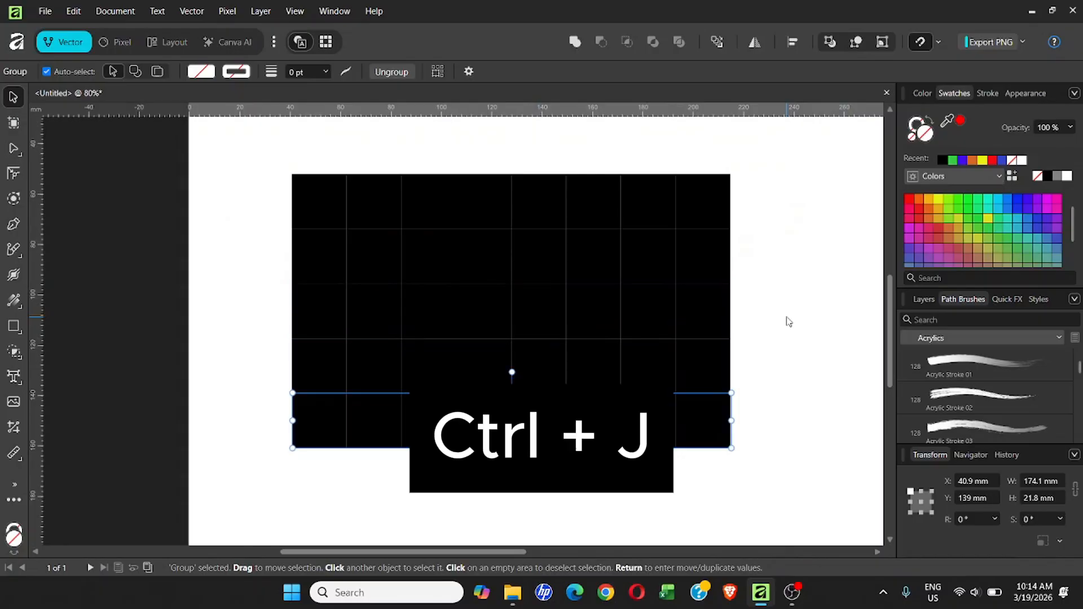
pyautogui.hotkey('ctrl', 'j')
pyautogui.hotkey('ctrl', 'j')
pyautogui.hotkey('ctrl', 'j')
# - Select all eight rows and move the grid up so it lies fully inside the page
pyautogui.scroll(-1, 661, 269)
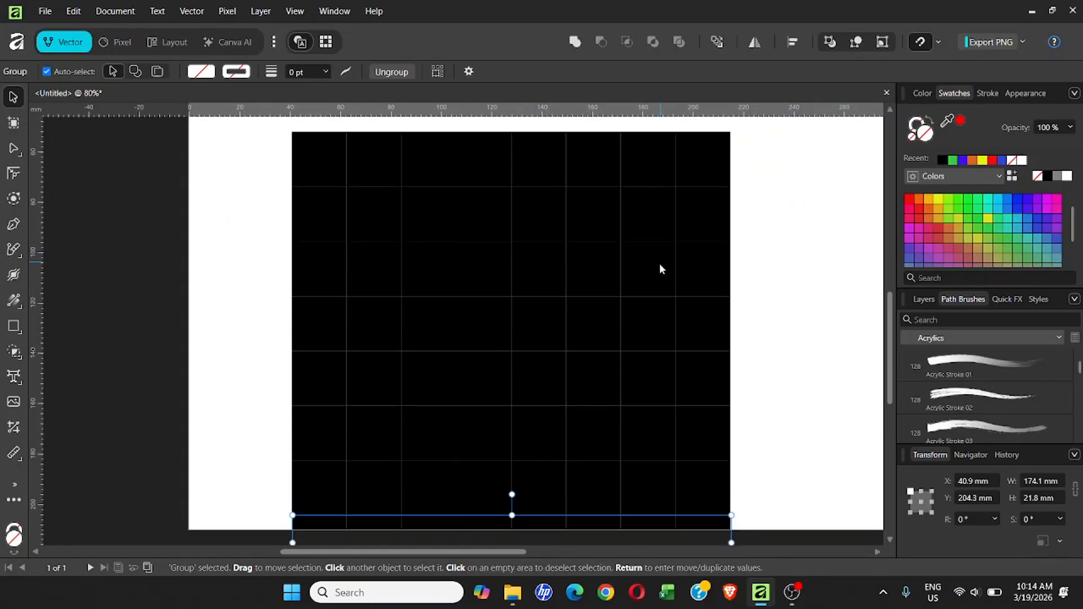
pyautogui.scroll(-1, 586, 296)
pyautogui.scroll(-2, 587, 303)
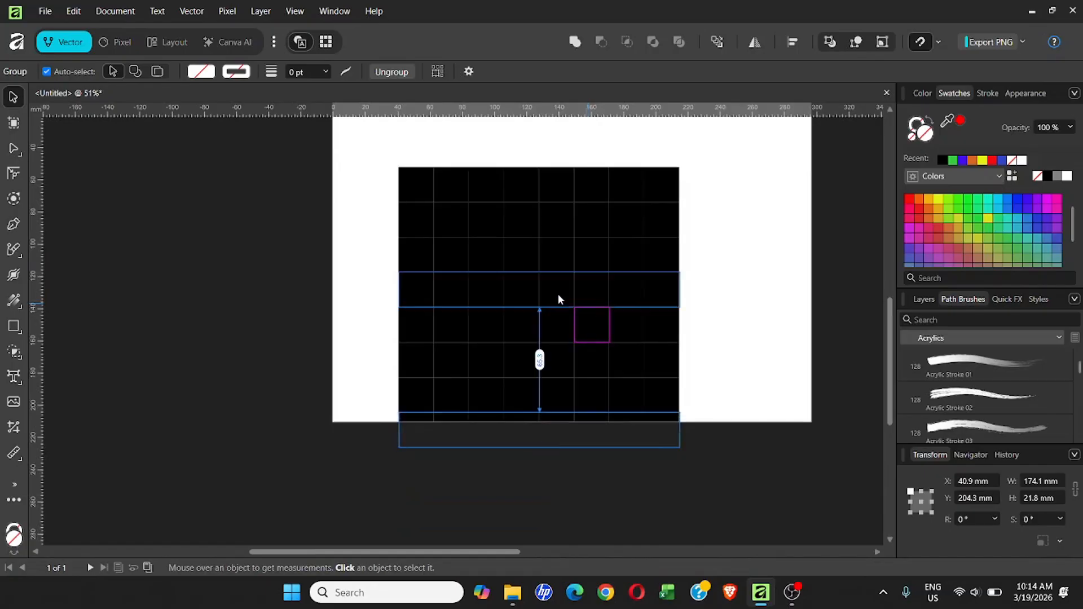
pyautogui.moveTo(355, 142); pyautogui.dragTo(737, 490)
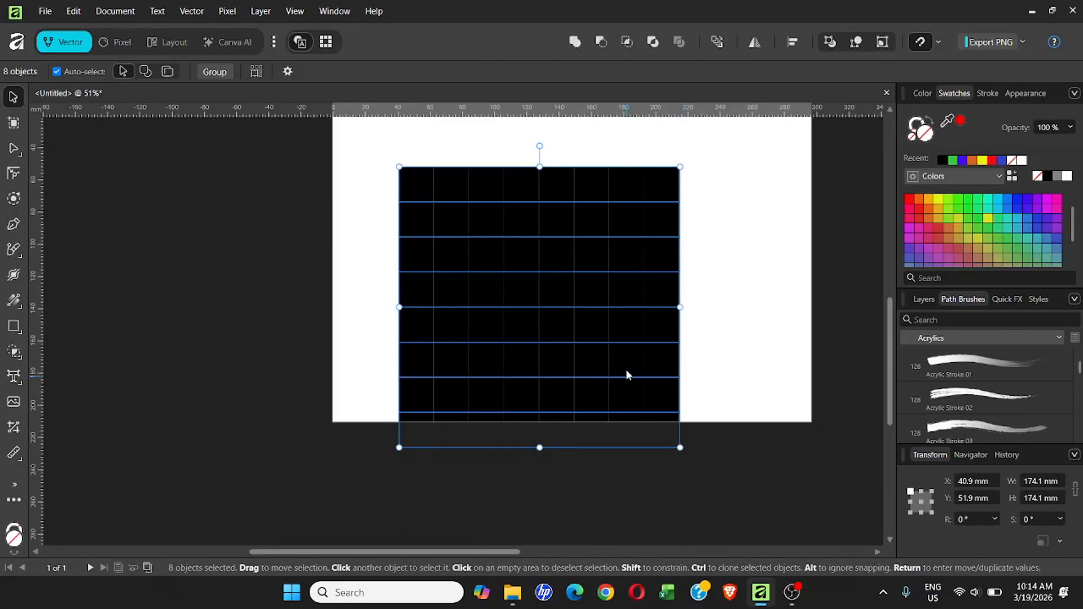
pyautogui.moveTo(625, 369); pyautogui.dragTo(632, 339)
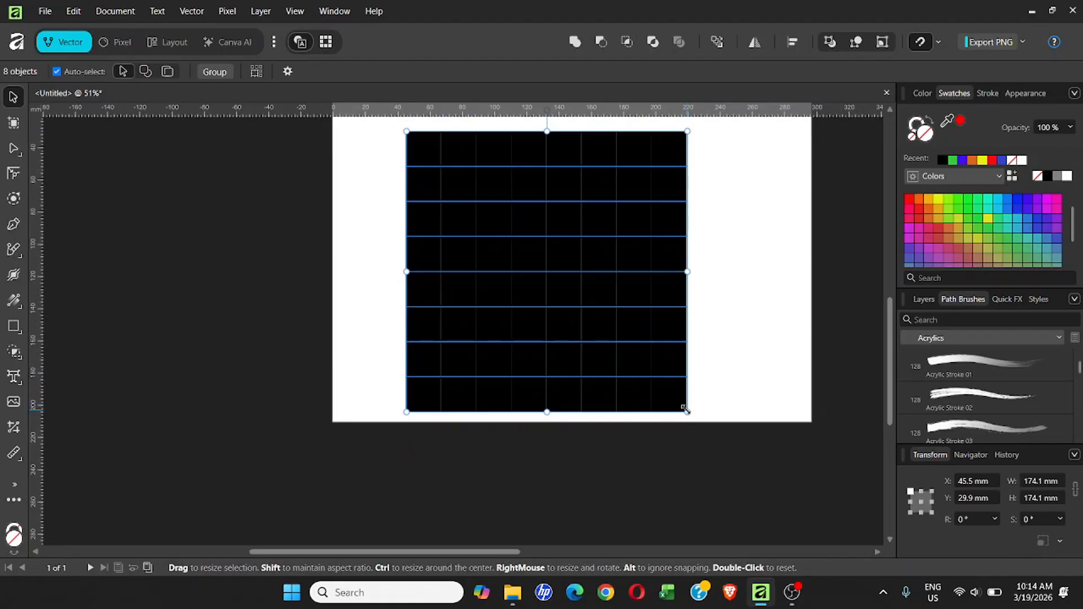
# - Scale the selected grid down proportionally to about 125 mm square and move it toward the middle of the page
pyautogui.press('shift')
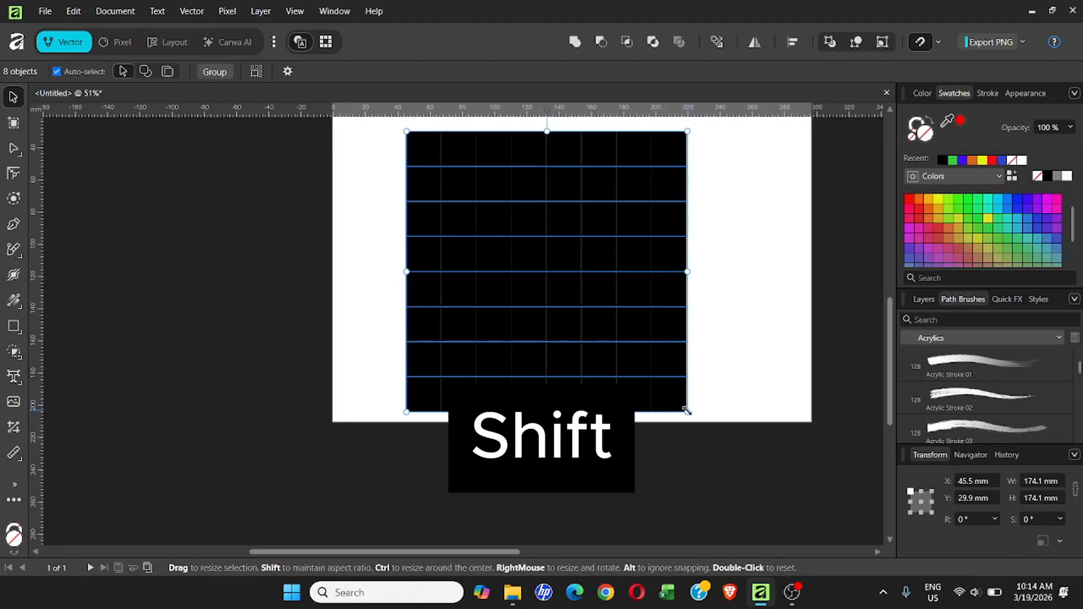
pyautogui.moveTo(687, 411); pyautogui.dragTo(607, 333)
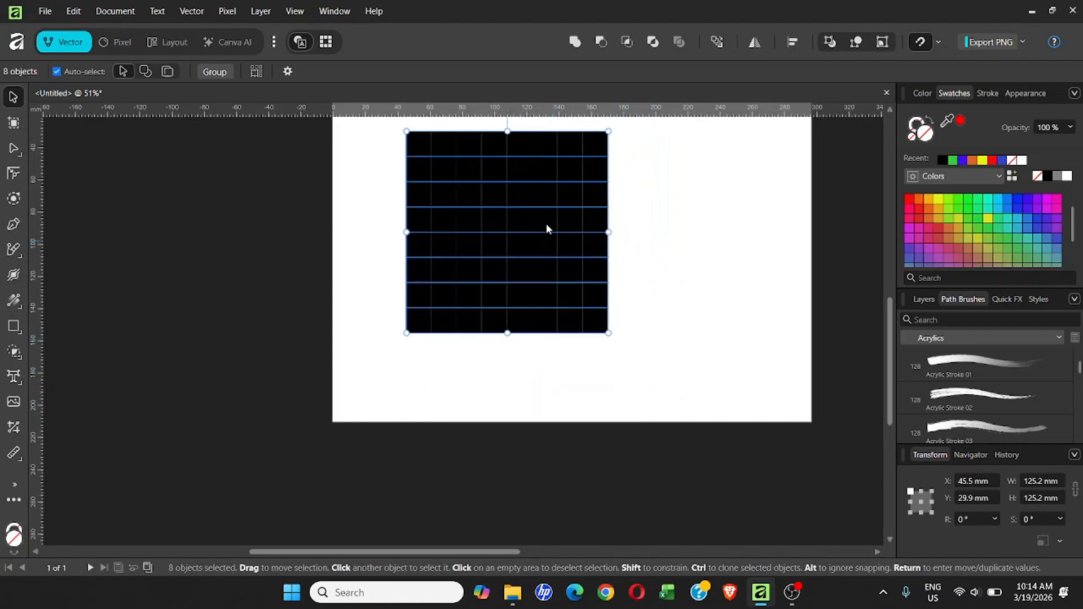
pyautogui.moveTo(511, 203); pyautogui.dragTo(553, 235)
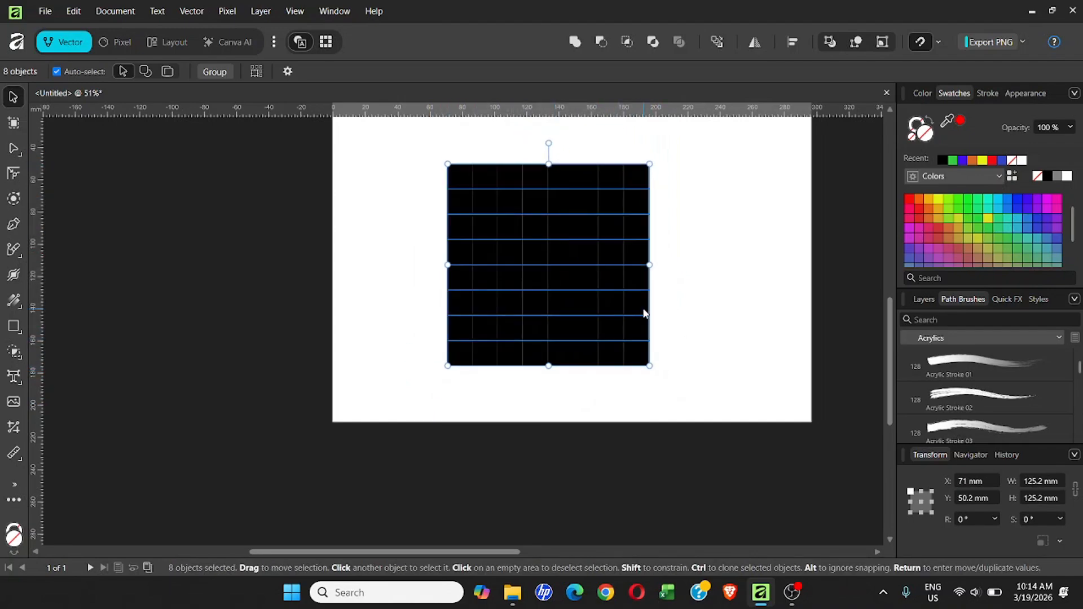
# - Ungroup all eight grouped rows into individual squares and check that single squares in the second row can be selected separately
pyautogui.hotkey('ctrl', '1')
pyautogui.moveTo(642, 307); pyautogui.dragTo(564, 396)
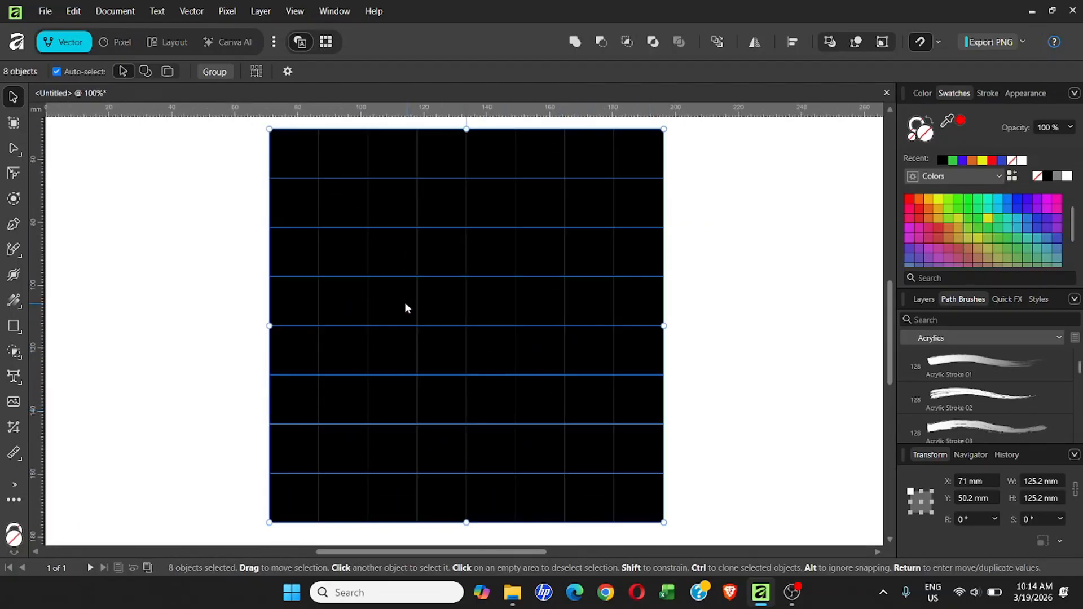
pyautogui.rightClick(472, 259)
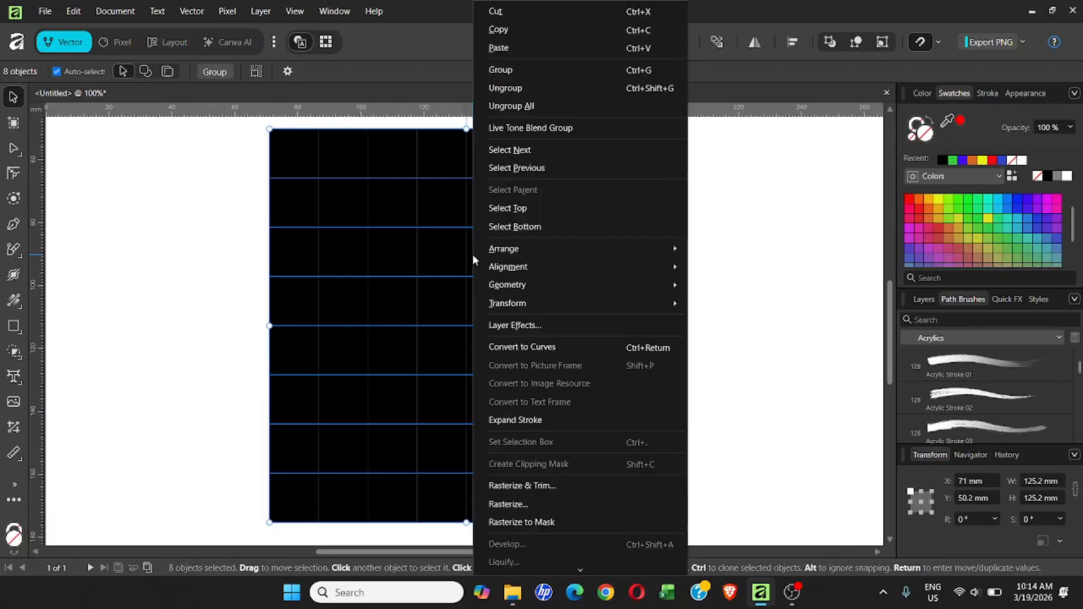
pyautogui.click(499, 107)
pyautogui.click(717, 285)
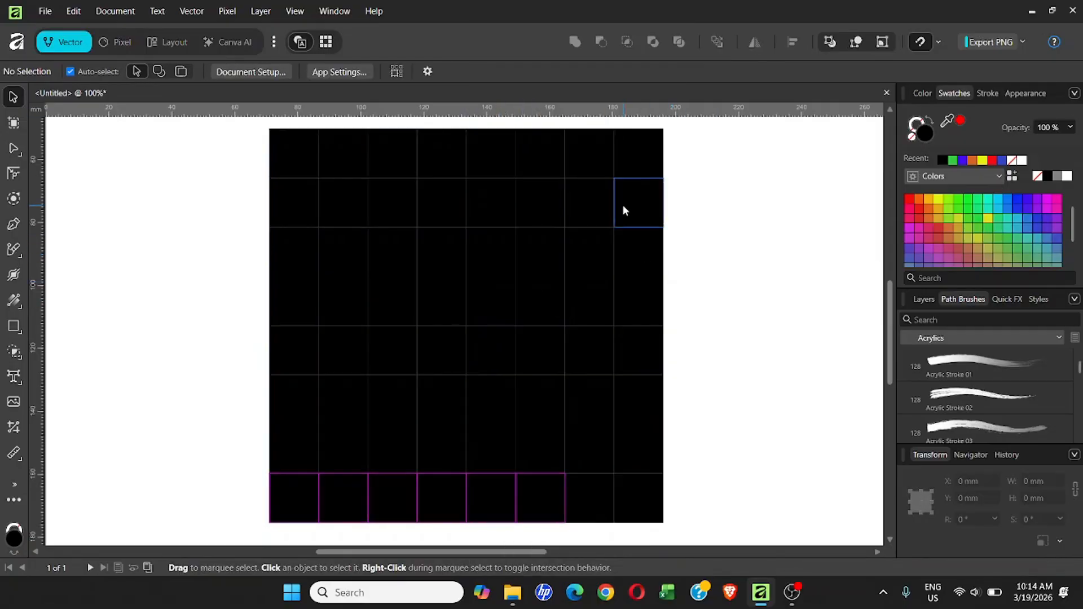
pyautogui.moveTo(623, 210); pyautogui.dragTo(474, 201)
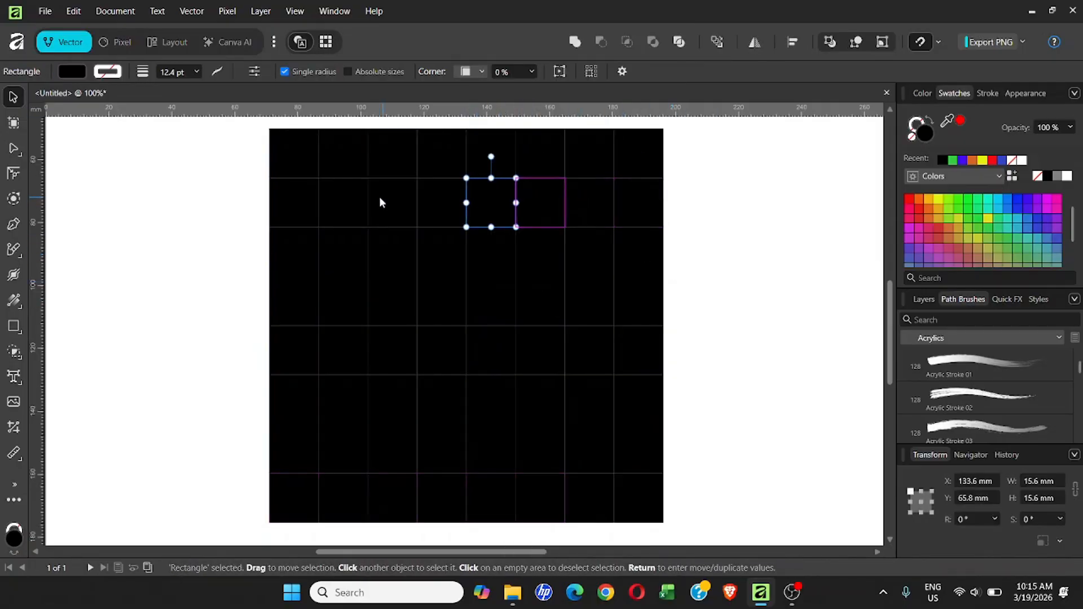
pyautogui.click(347, 201)
pyautogui.click(288, 212)
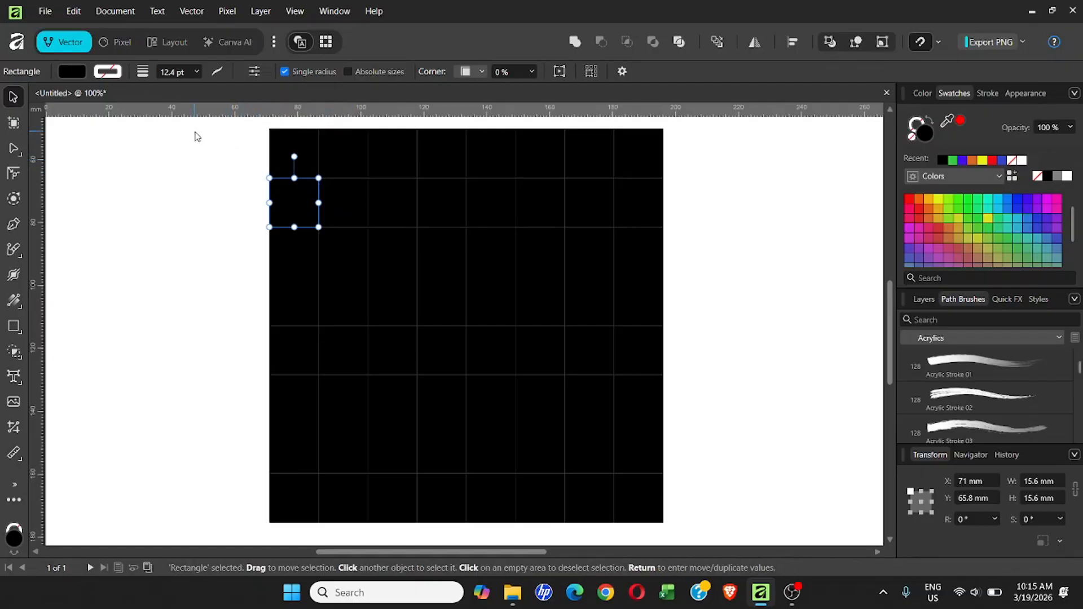
# - Select all 64 squares of the grid and fill them with cyan
pyautogui.moveTo(194, 130); pyautogui.dragTo(688, 522)
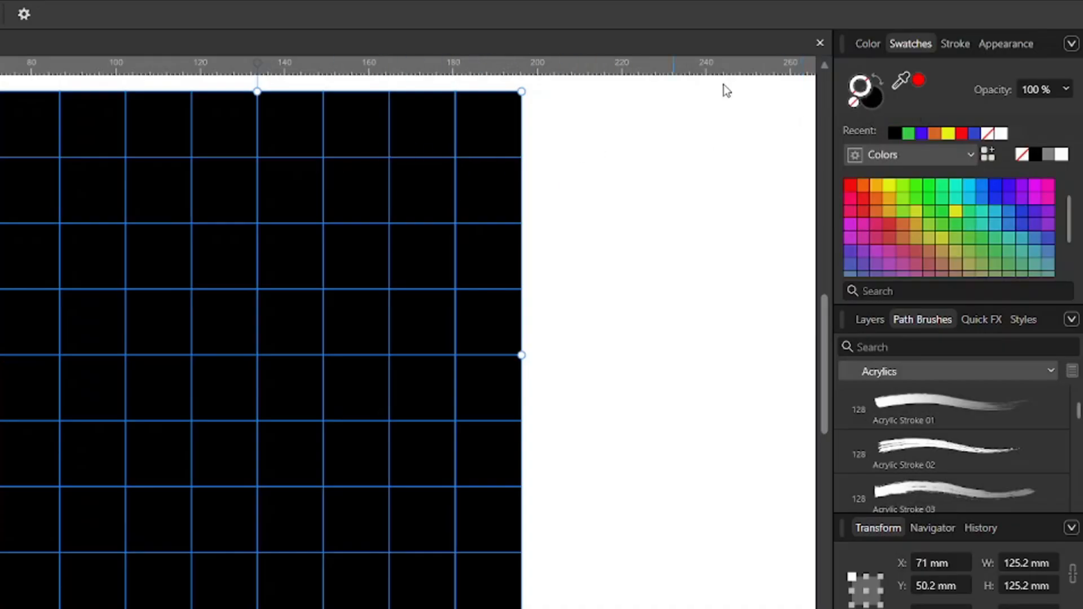
pyautogui.click(874, 105)
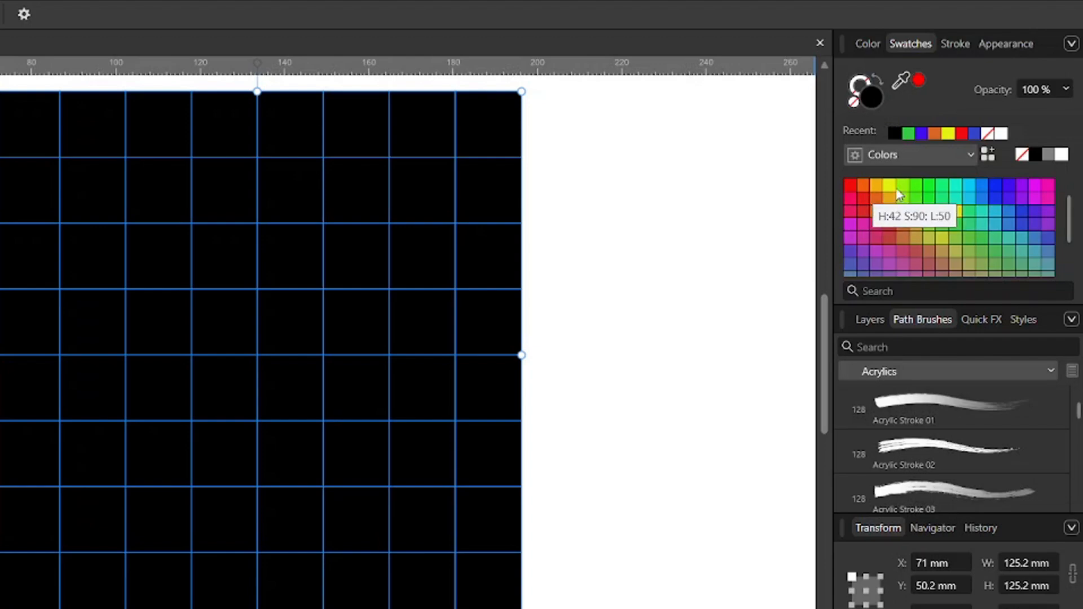
pyautogui.click(965, 187)
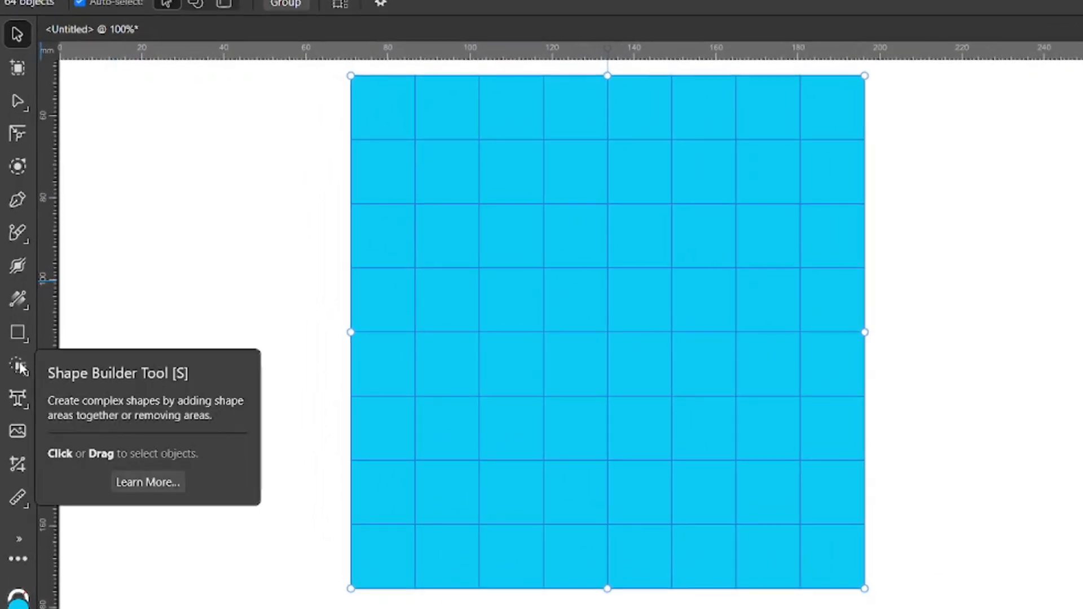
# - Use the Shape Builder to merge the squares of the first, second, seventh and eighth rows into one full-width bar each
pyautogui.click(17, 365)
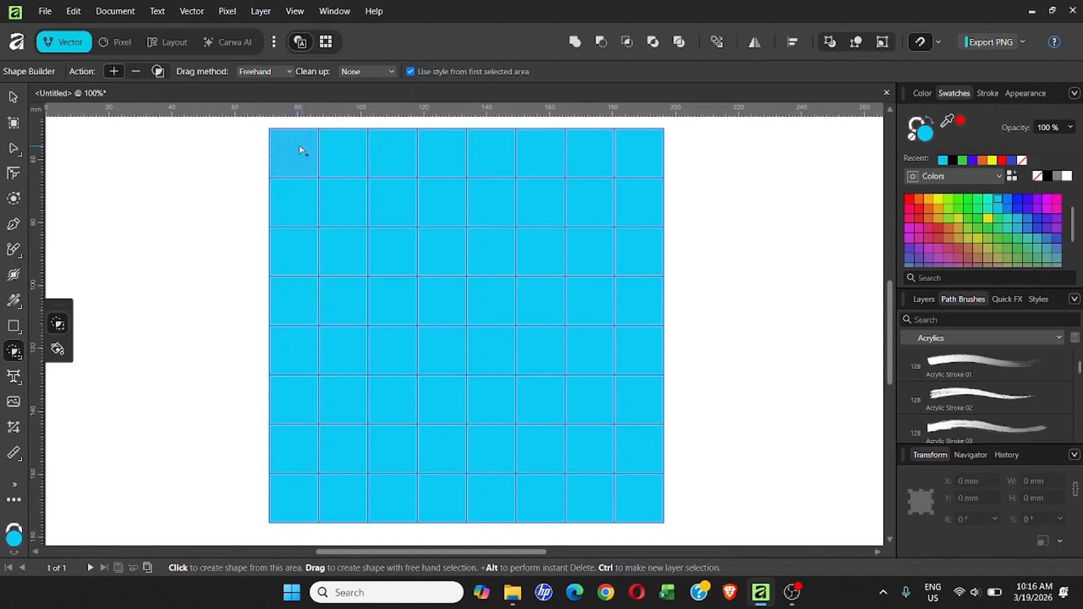
pyautogui.moveTo(294, 154); pyautogui.dragTo(641, 152)
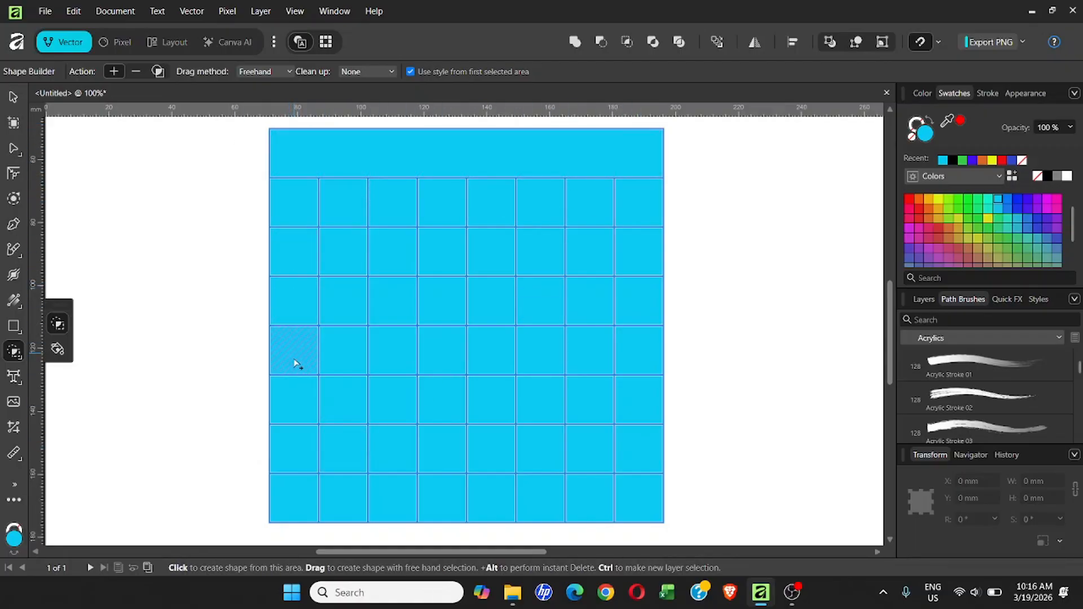
pyautogui.moveTo(285, 503); pyautogui.dragTo(645, 493)
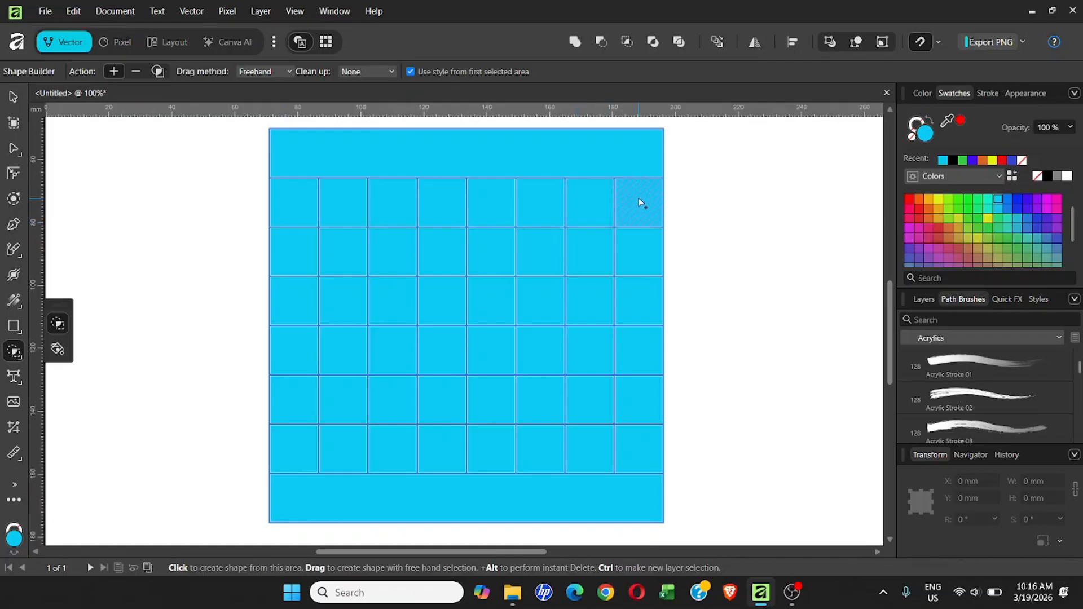
pyautogui.moveTo(638, 203); pyautogui.dragTo(308, 201)
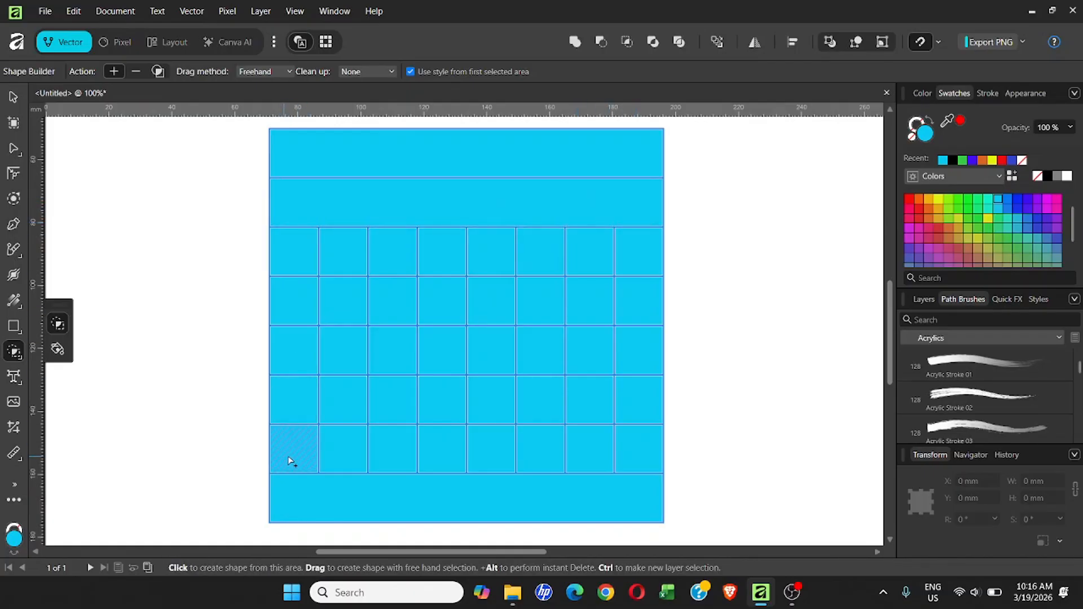
pyautogui.moveTo(288, 455); pyautogui.dragTo(648, 449)
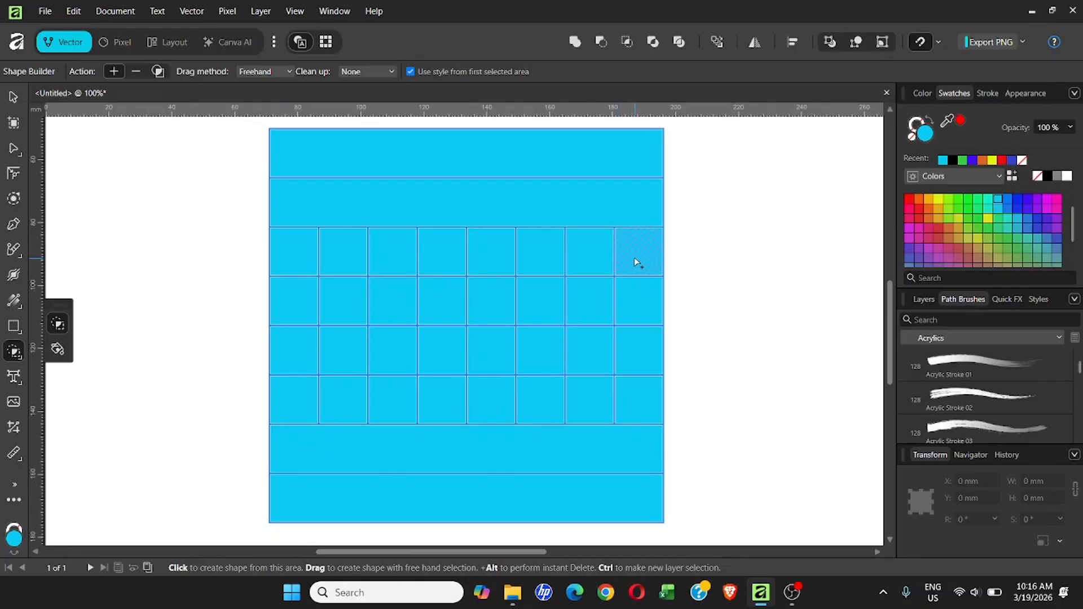
# - Merge the middle squares into a one-square-wide winding band, the three-by-three block it encloses, and the three-by-three block beside it
pyautogui.moveTo(634, 259)
pyautogui.mouseDown()
pyautogui.moveTo(503, 260)
pyautogui.moveTo(490, 389)
pyautogui.moveTo(394, 399)
pyautogui.moveTo(327, 397)
pyautogui.moveTo(299, 380)
pyautogui.moveTo(298, 260)
pyautogui.mouseUp()
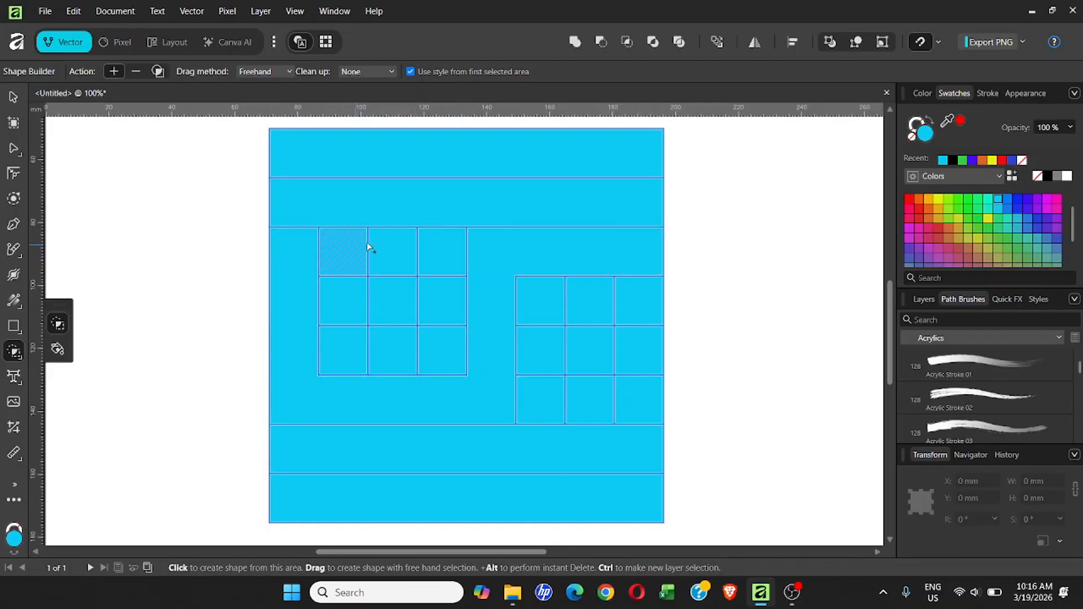
pyautogui.moveTo(337, 246)
pyautogui.mouseDown()
pyautogui.moveTo(445, 252)
pyautogui.moveTo(445, 295)
pyautogui.moveTo(338, 297)
pyautogui.moveTo(332, 322)
pyautogui.moveTo(346, 350)
pyautogui.moveTo(452, 355)
pyautogui.mouseUp()
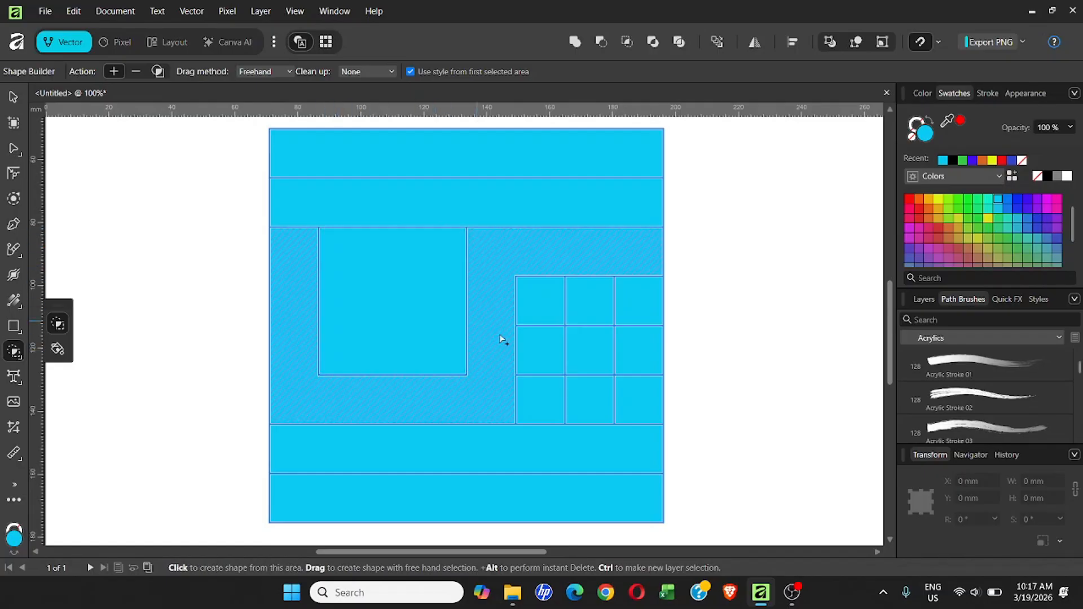
pyautogui.moveTo(544, 305)
pyautogui.mouseDown()
pyautogui.moveTo(626, 301)
pyautogui.moveTo(635, 346)
pyautogui.moveTo(538, 350)
pyautogui.moveTo(532, 369)
pyautogui.moveTo(564, 404)
pyautogui.moveTo(621, 394)
pyautogui.mouseUp()
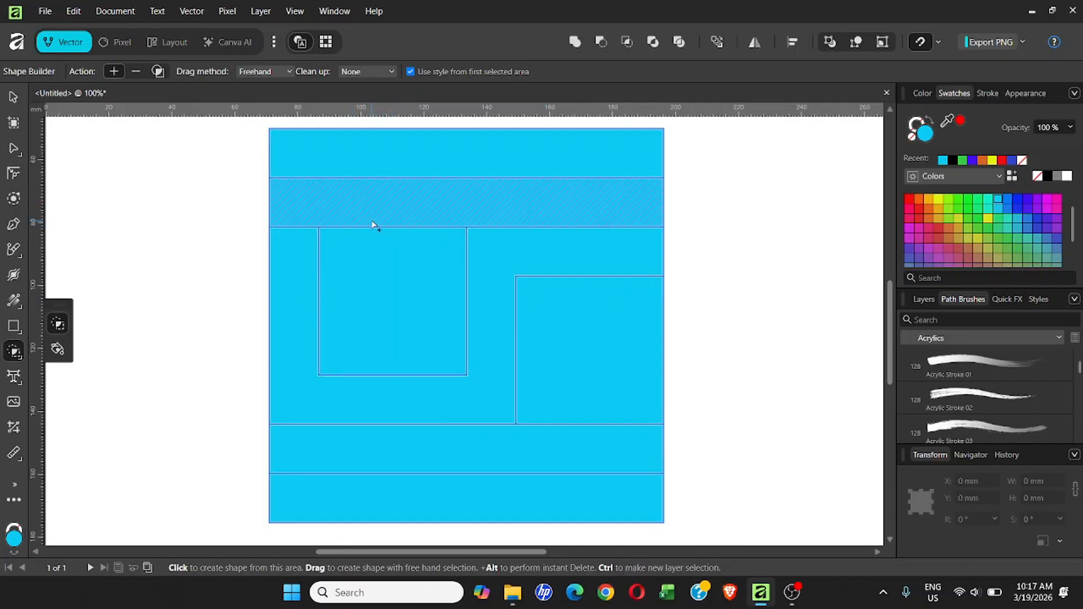
# - Merge the second-row bar with the enclosed block and the seventh-row bar with the other block to form two letter-like shapes
pyautogui.moveTo(384, 201); pyautogui.dragTo(396, 318)
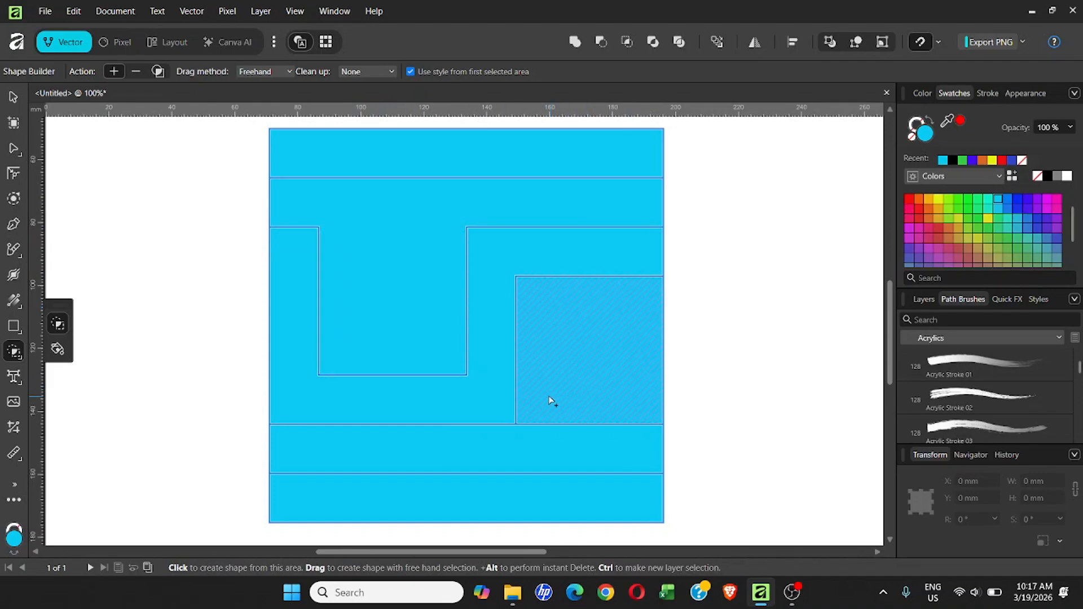
pyautogui.moveTo(590, 374); pyautogui.dragTo(587, 439)
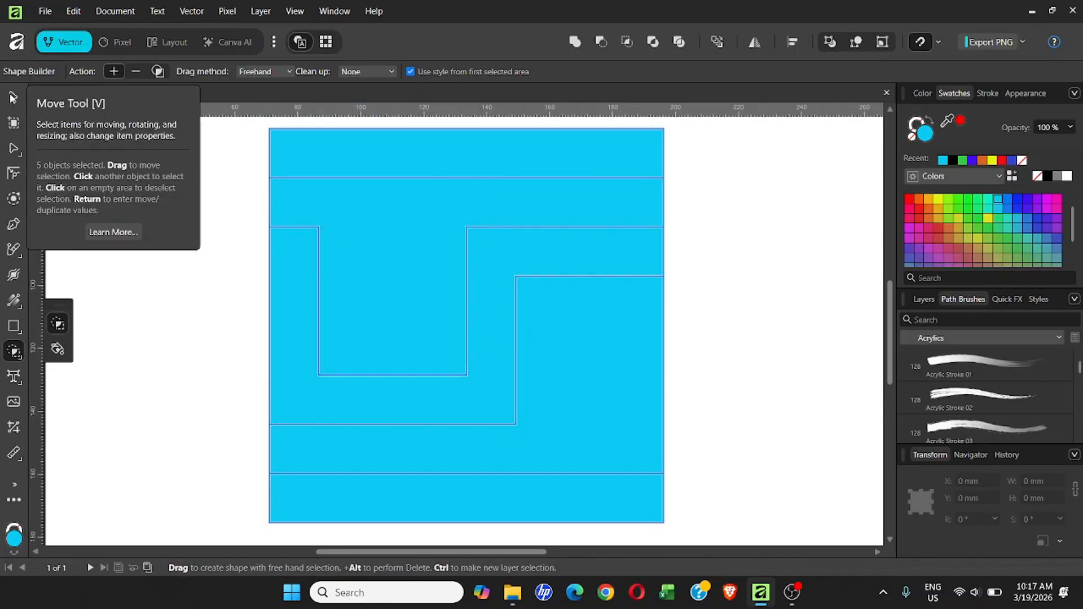
pyautogui.click(13, 98)
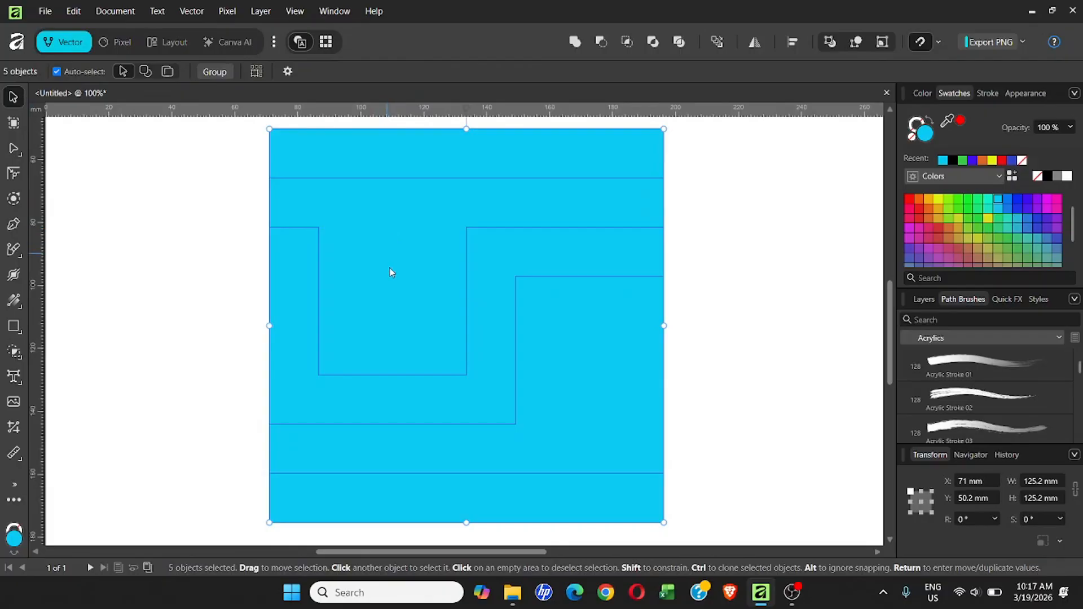
# - Fill the bottom bar, the top bar and the winding middle band with black
pyautogui.click(466, 497)
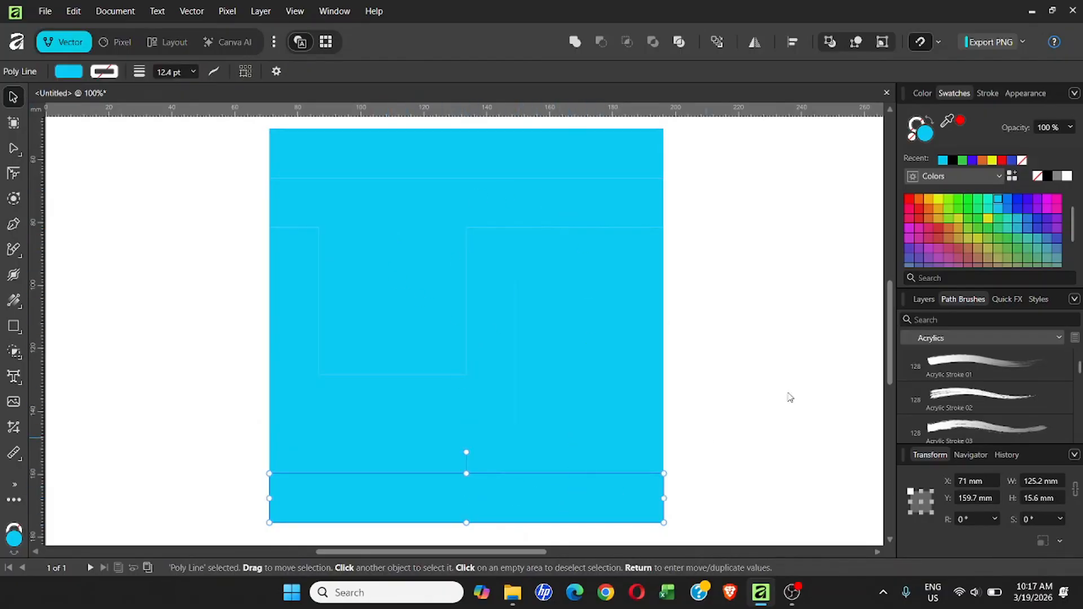
pyautogui.click(952, 161)
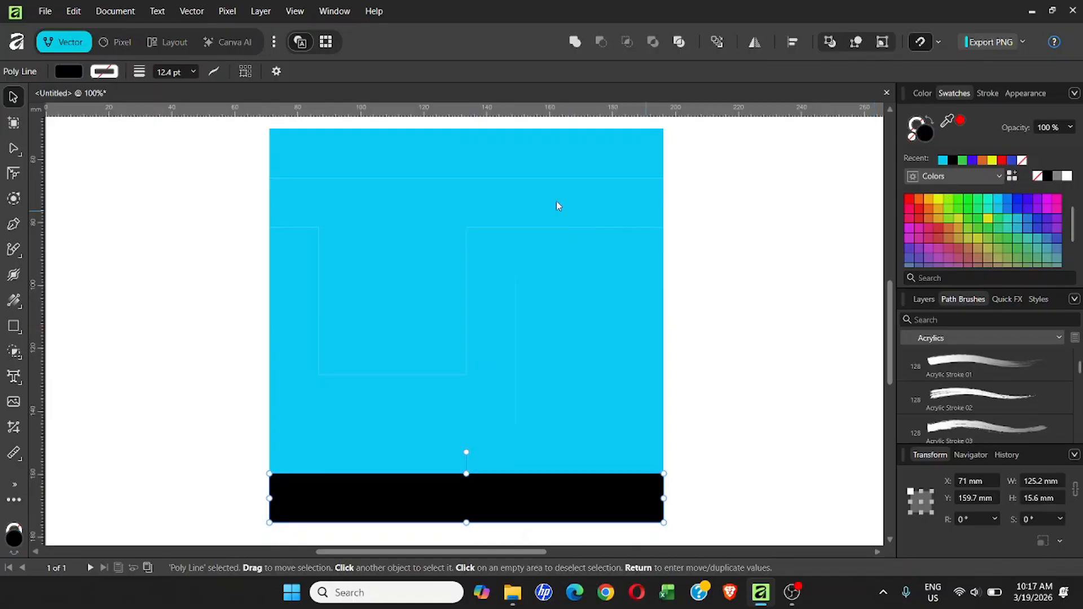
pyautogui.click(466, 144)
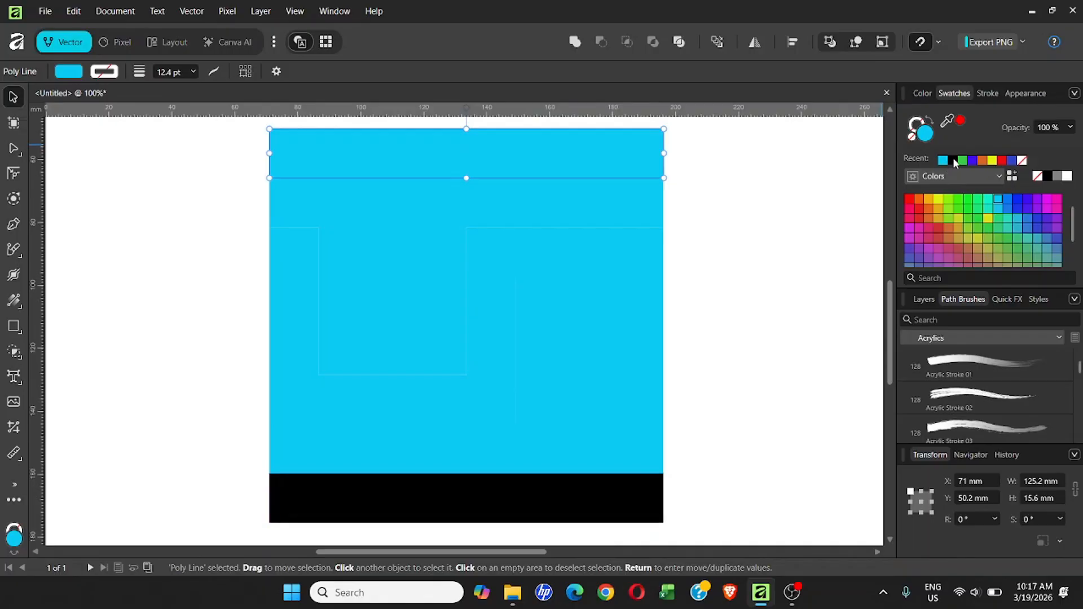
pyautogui.click(953, 160)
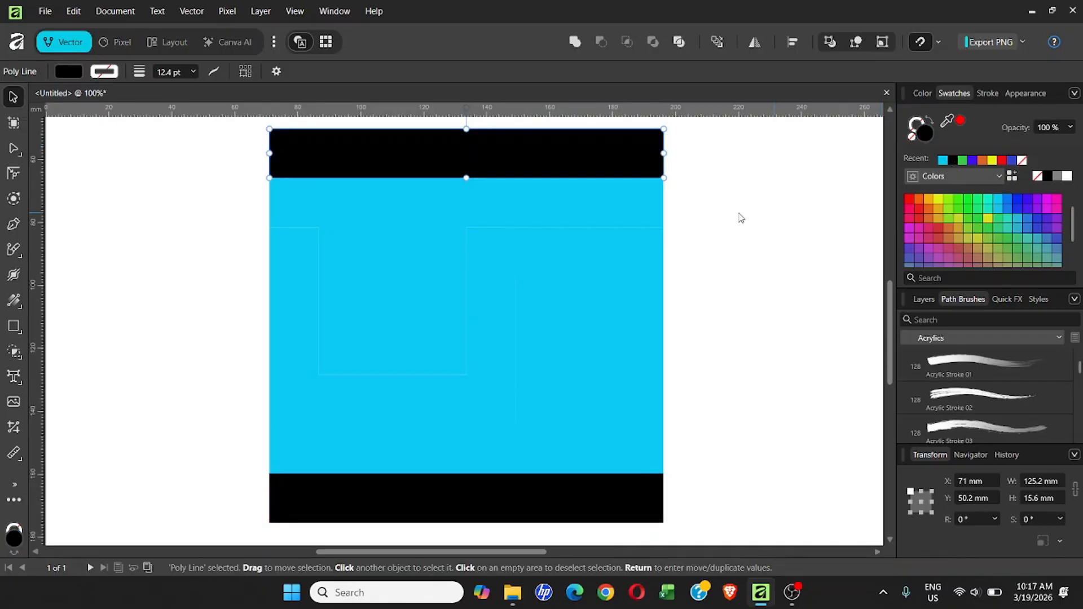
pyautogui.click(636, 250)
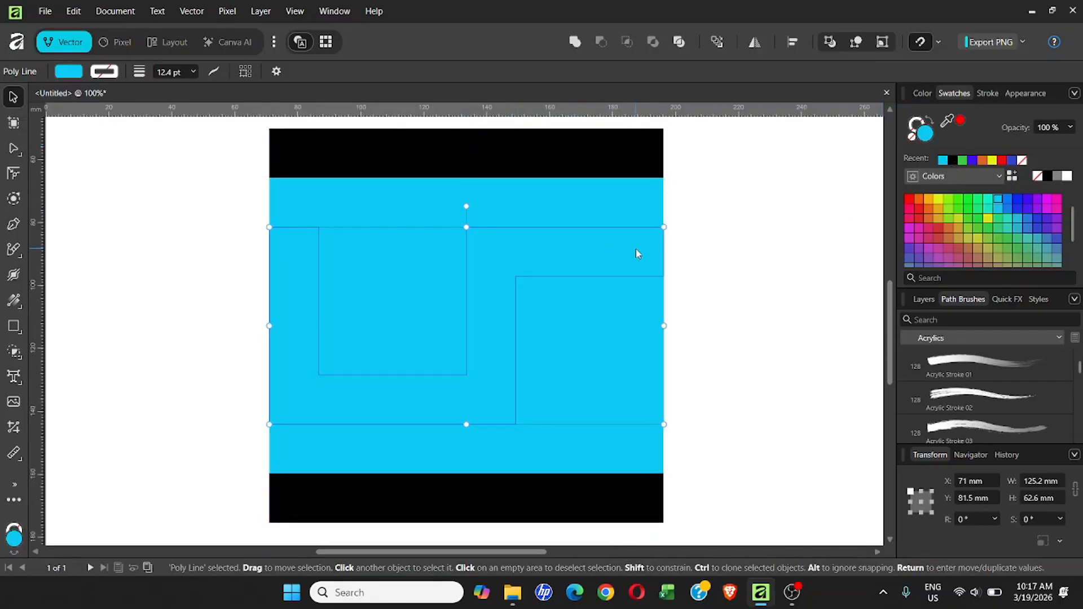
pyautogui.click(951, 160)
pyautogui.click(213, 248)
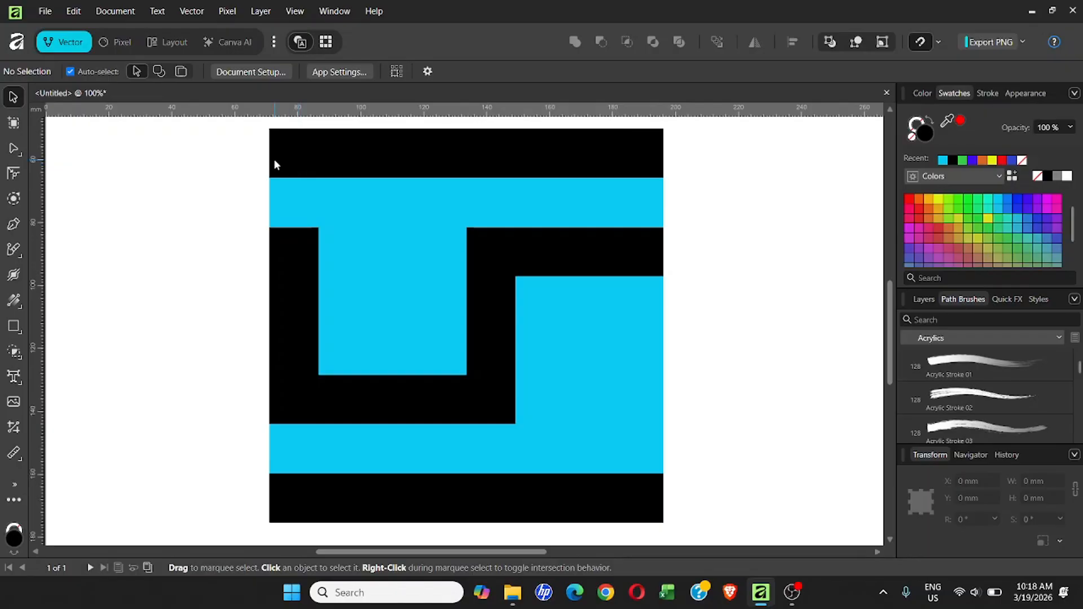
pyautogui.click(346, 155)
pyautogui.click(466, 405)
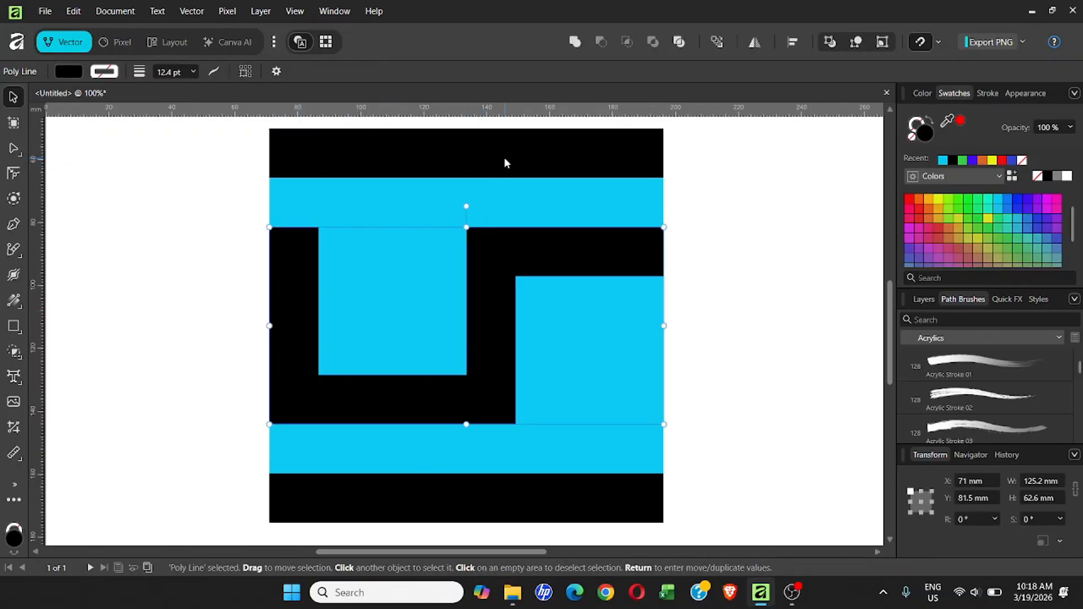
pyautogui.click(503, 157)
pyautogui.click(495, 271)
# - Fill the top bar, the winding middle band and the bottom bar with white
pyautogui.scroll(-1, 483, 349)
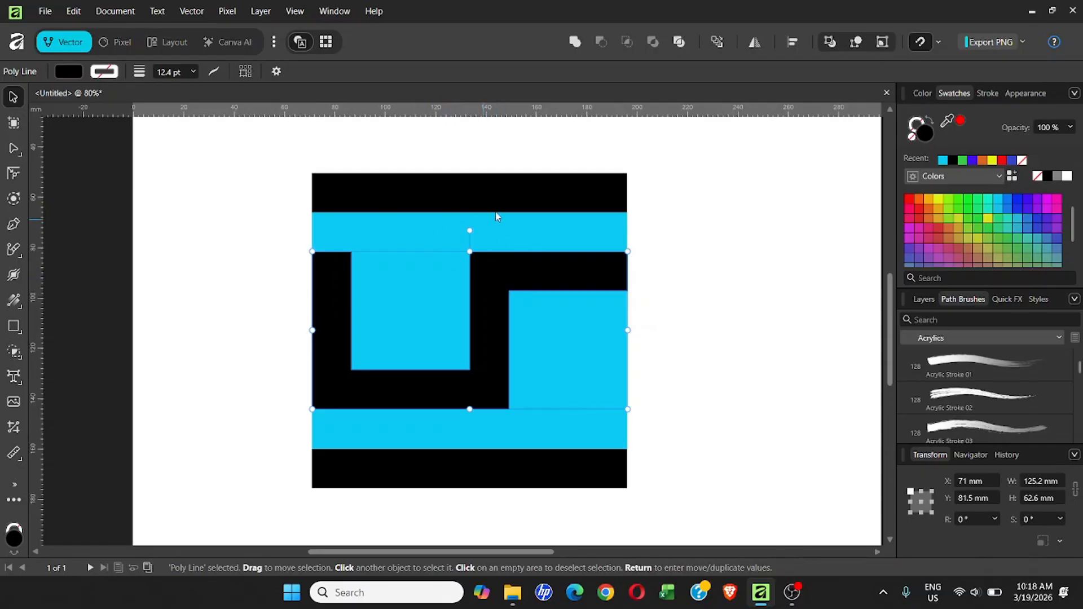
pyautogui.click(461, 191)
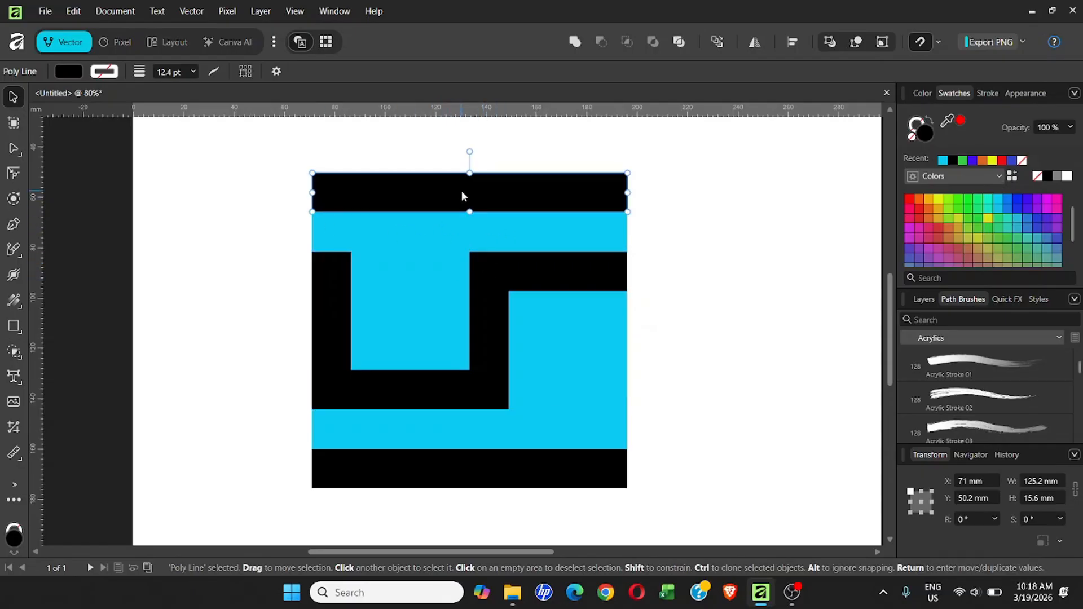
pyautogui.click(1067, 177)
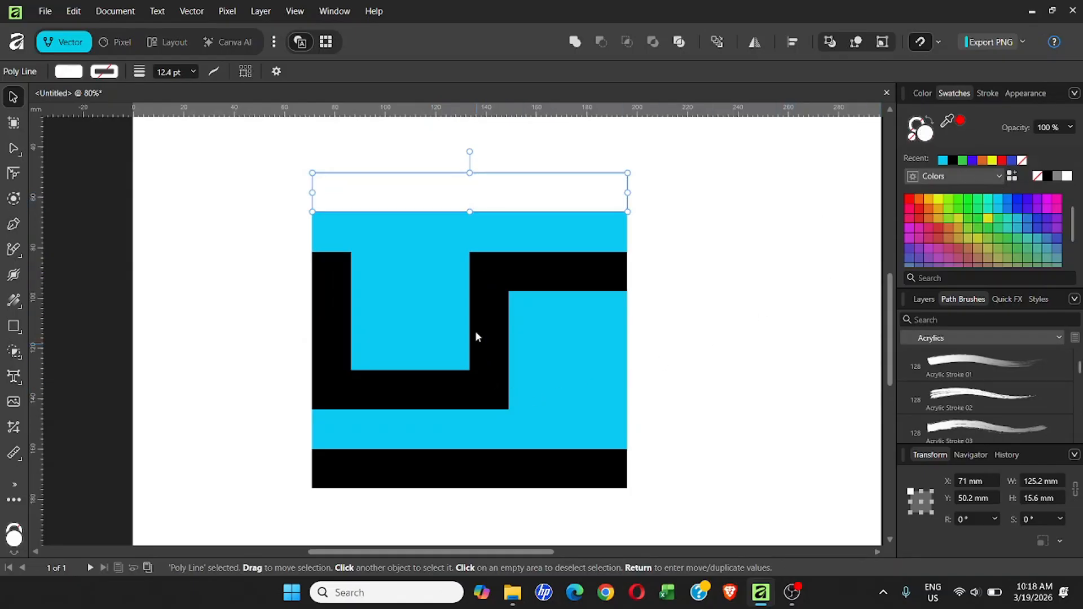
pyautogui.click(486, 279)
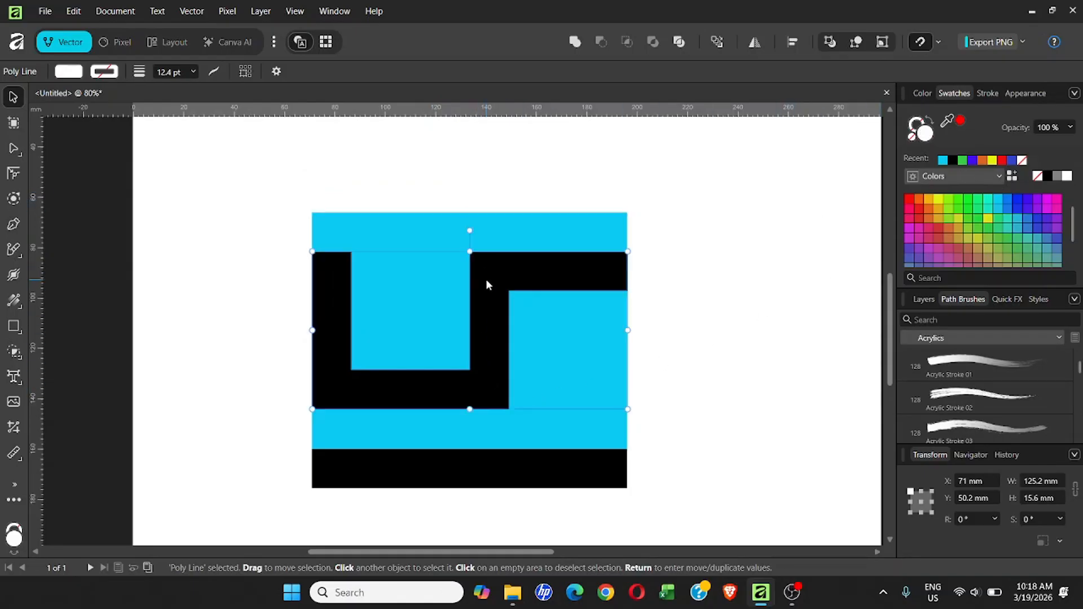
pyautogui.click(1067, 178)
pyautogui.click(551, 457)
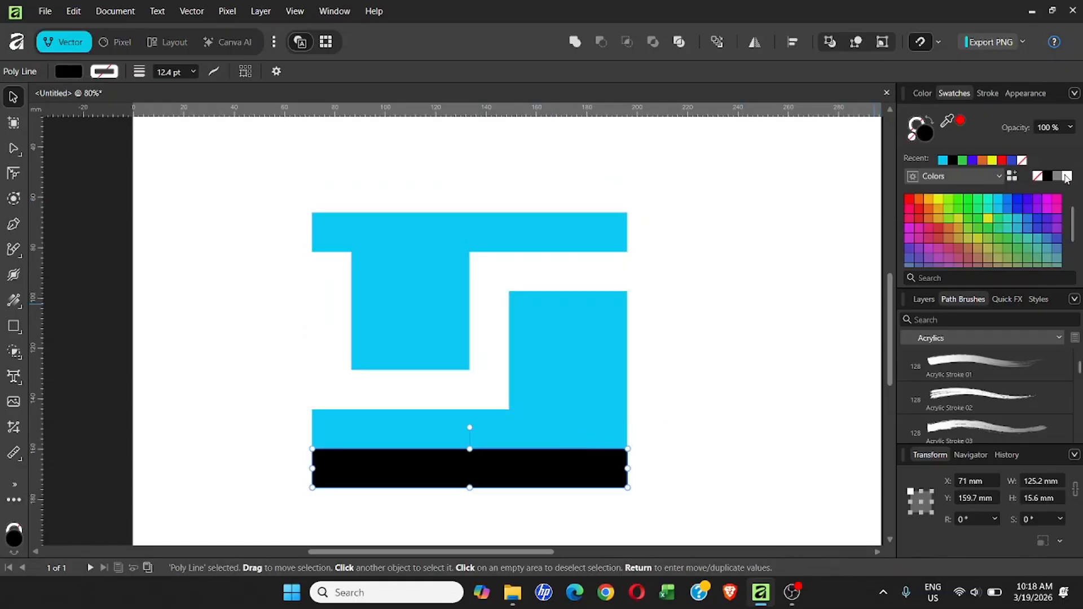
pyautogui.click(1066, 178)
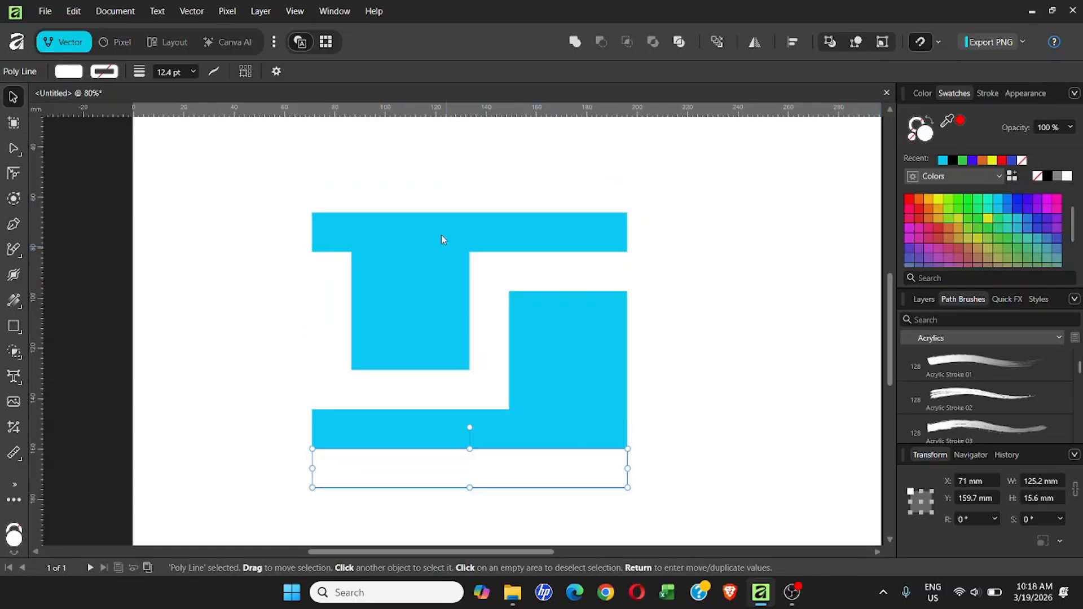
# - Fill the two cyan letter-like shapes with black and select the white outer bars one after the other
pyautogui.click(402, 270)
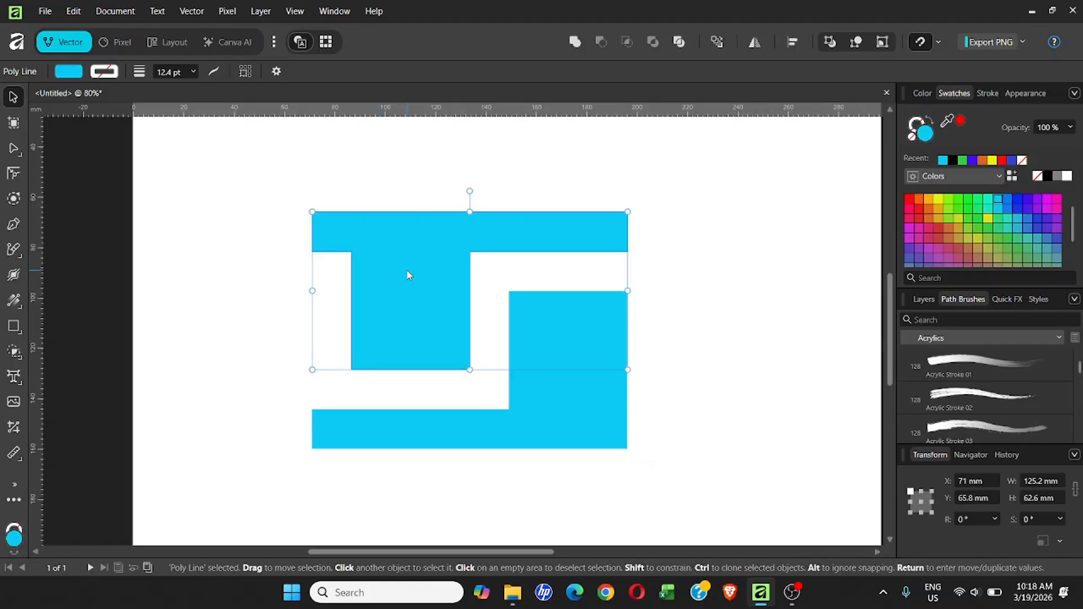
pyautogui.click(952, 159)
pyautogui.click(525, 347)
pyautogui.click(952, 160)
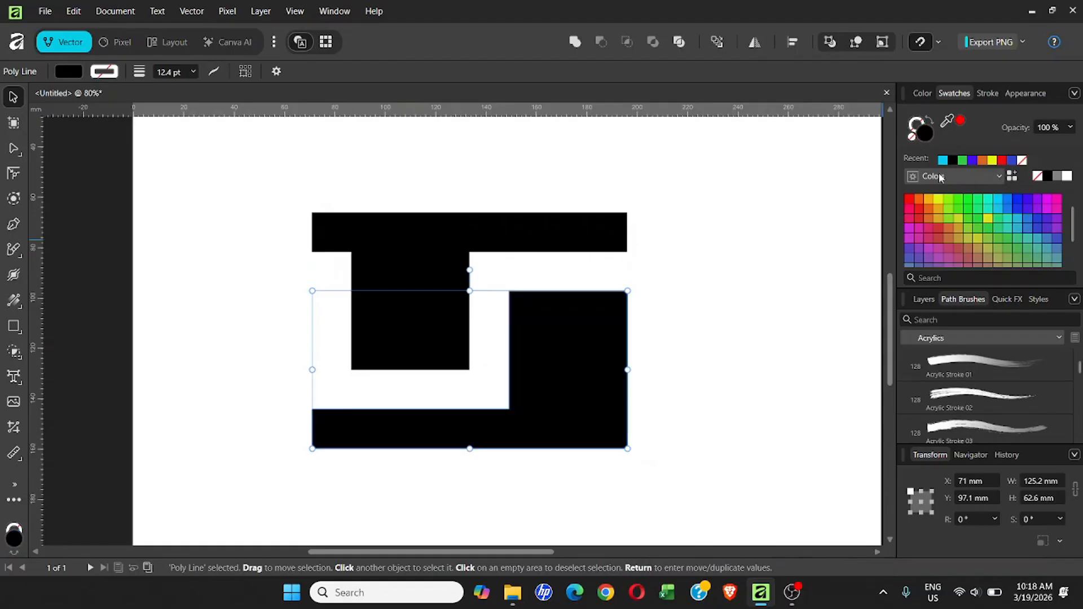
pyautogui.click(407, 476)
pyautogui.click(416, 190)
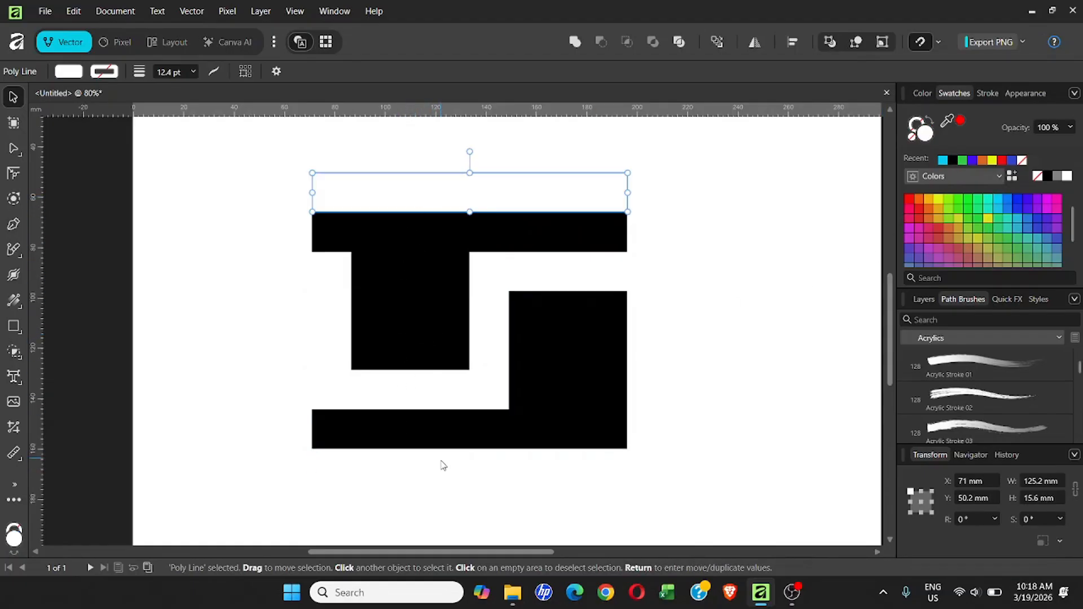
# - Select all five black and white lettermark shapes together and open the export settings
pyautogui.moveTo(168, 133); pyautogui.dragTo(677, 514)
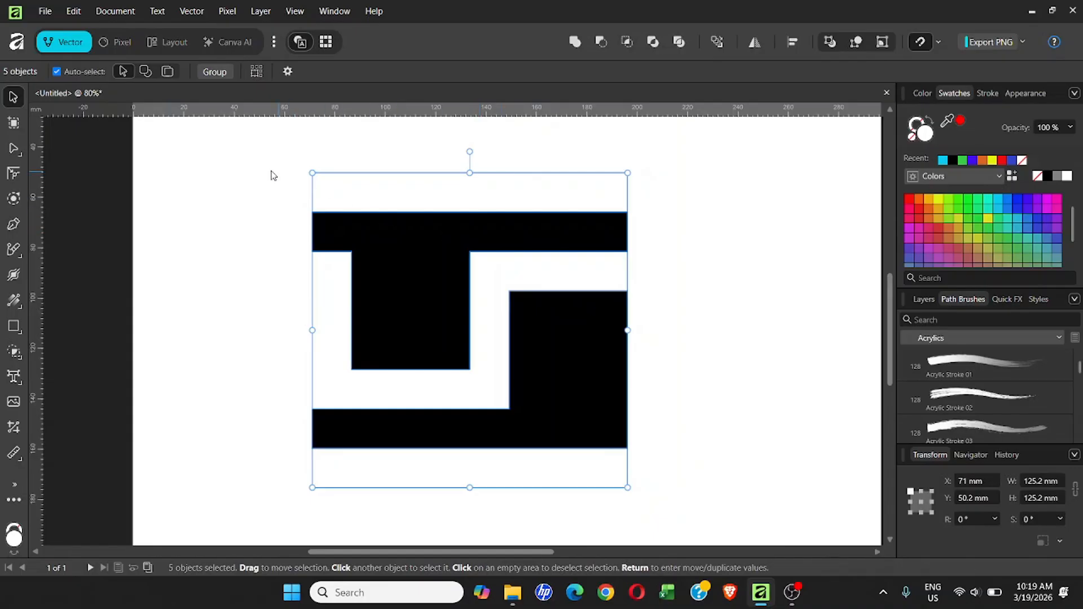
pyautogui.click(253, 173)
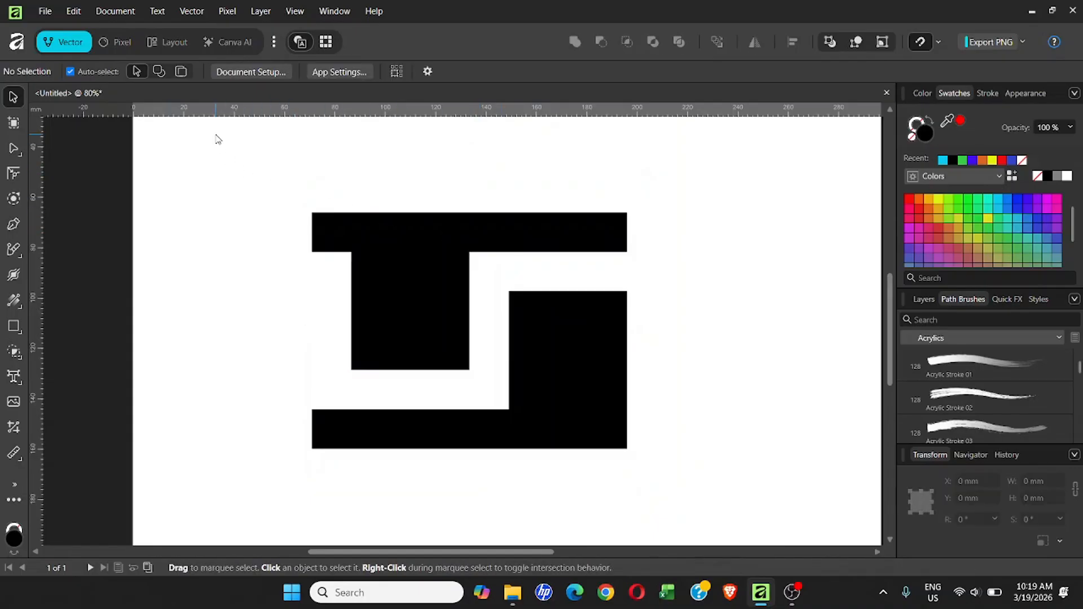
pyautogui.moveTo(216, 135); pyautogui.dragTo(652, 519)
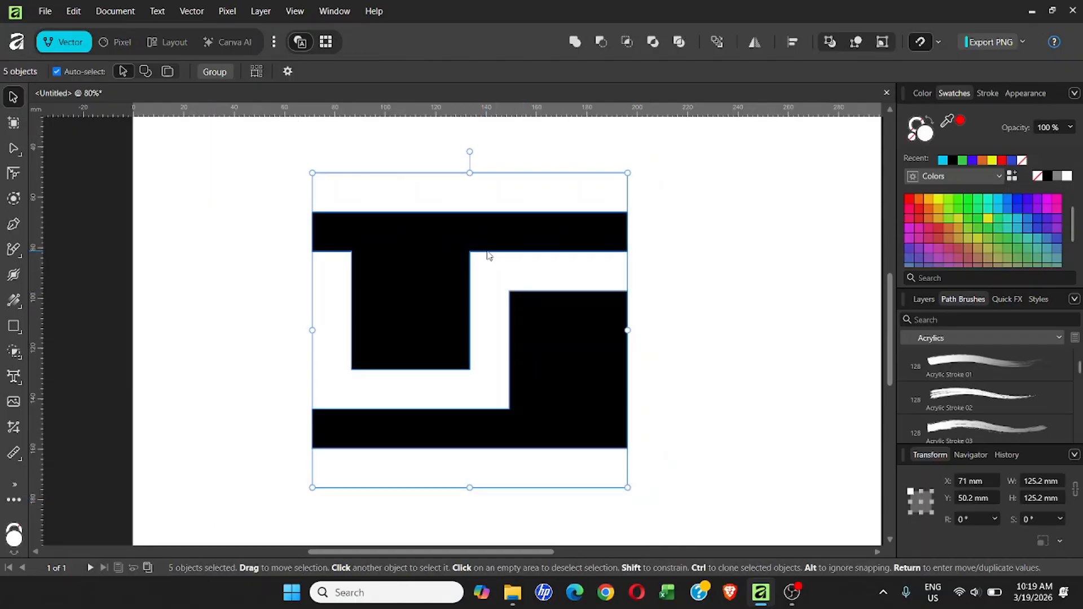
pyautogui.click(45, 12)
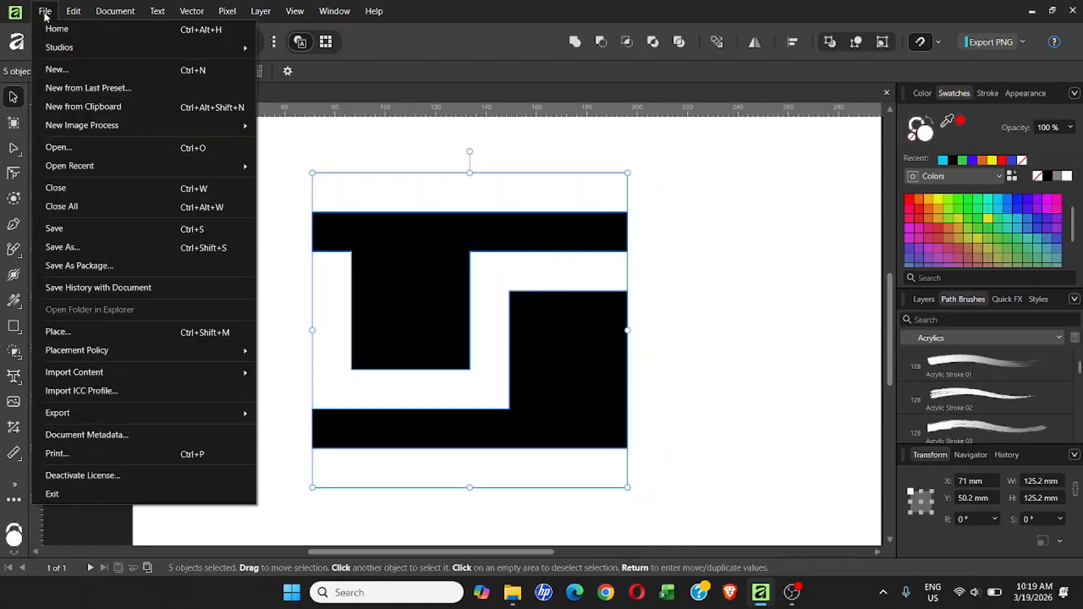
pyautogui.moveTo(185, 414)
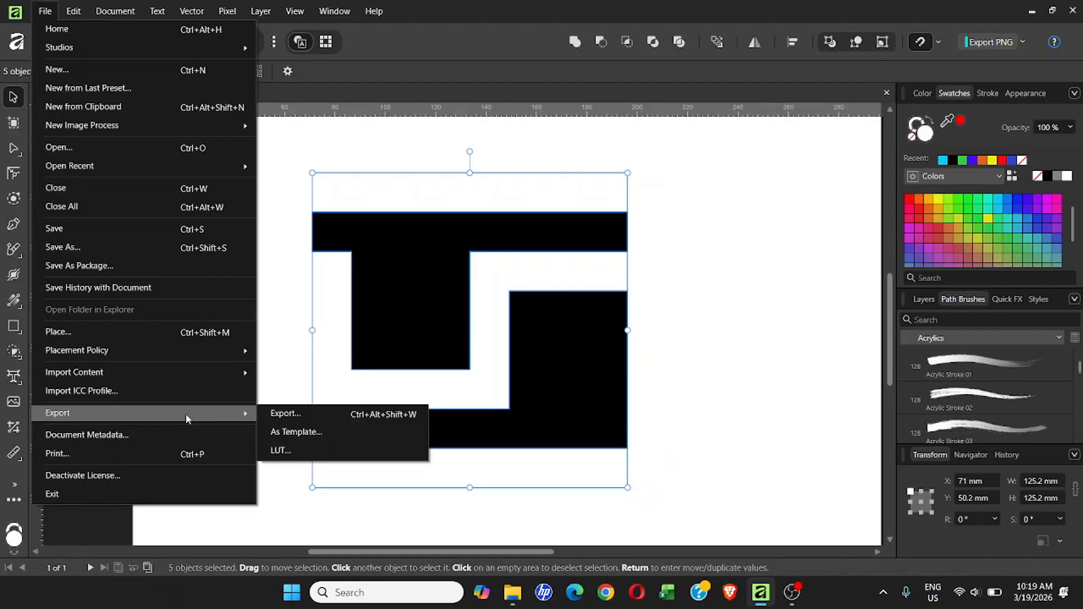
pyautogui.click(293, 414)
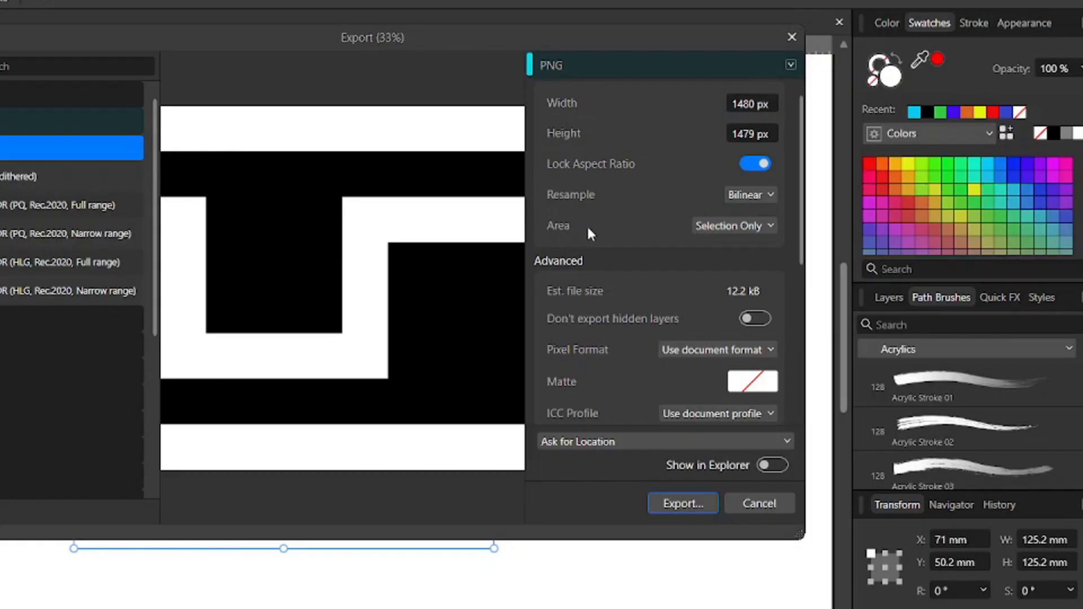
# - Set the export area to Selection Only and export the artwork as a PNG named new pattern in Downloads
pyautogui.click(733, 226)
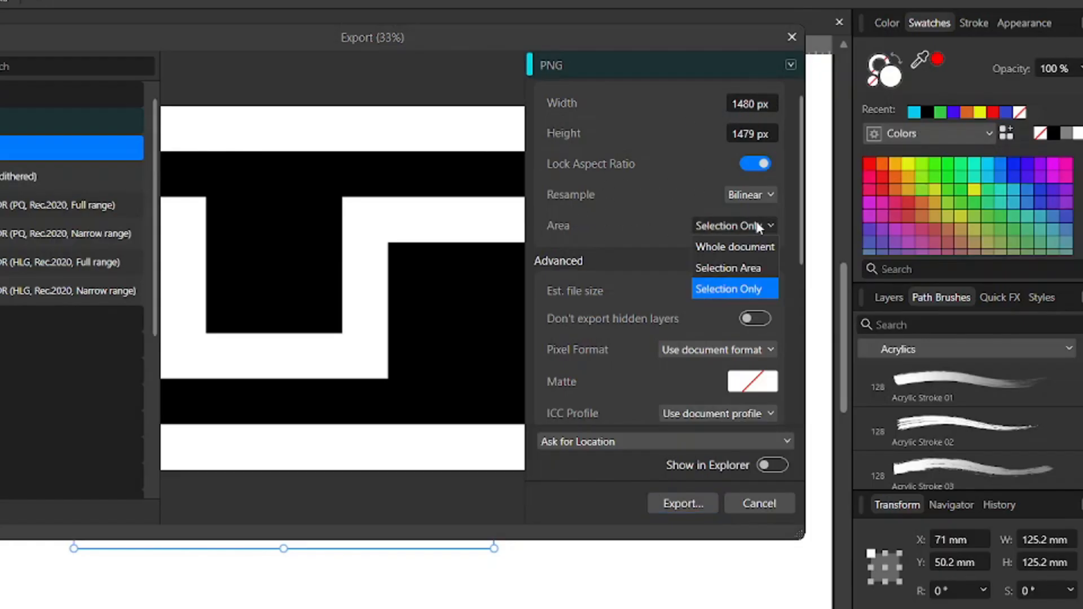
pyautogui.click(721, 246)
pyautogui.click(725, 226)
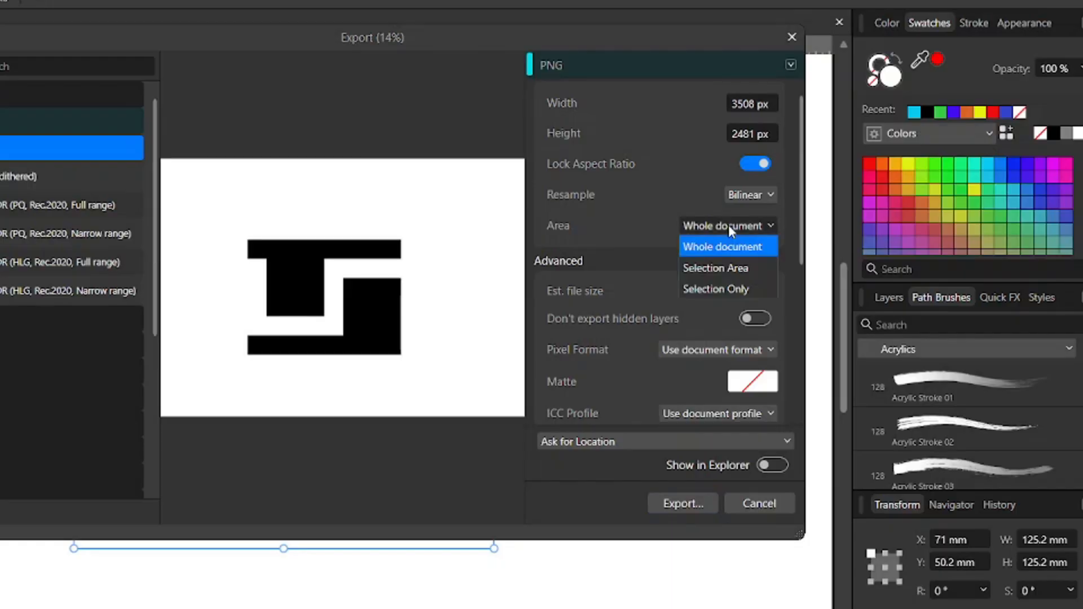
pyautogui.click(718, 286)
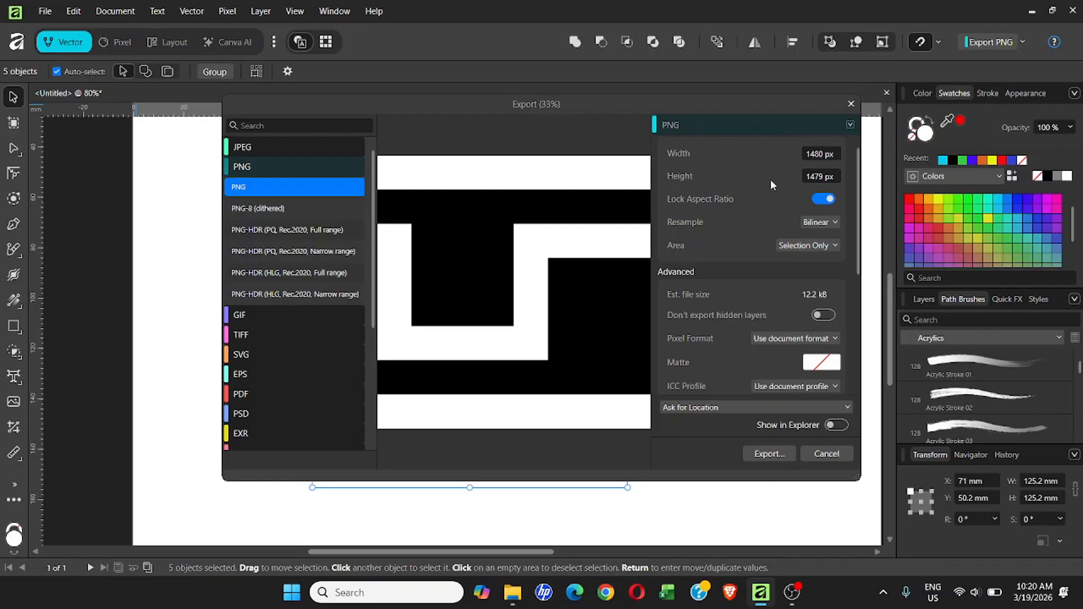
pyautogui.click(767, 456)
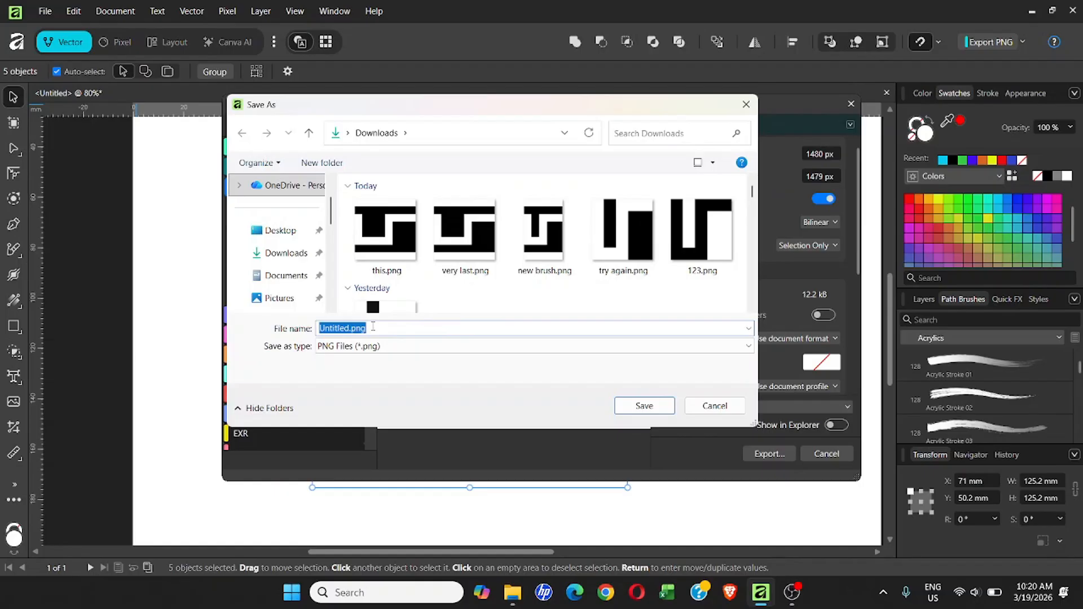
pyautogui.write('new pattern')
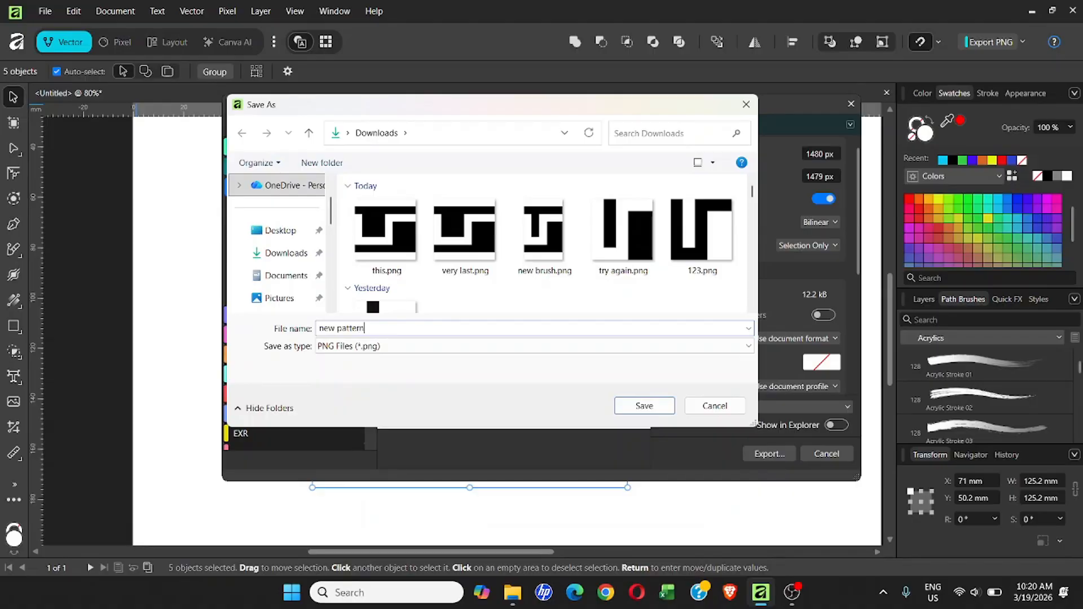
pyautogui.click(635, 406)
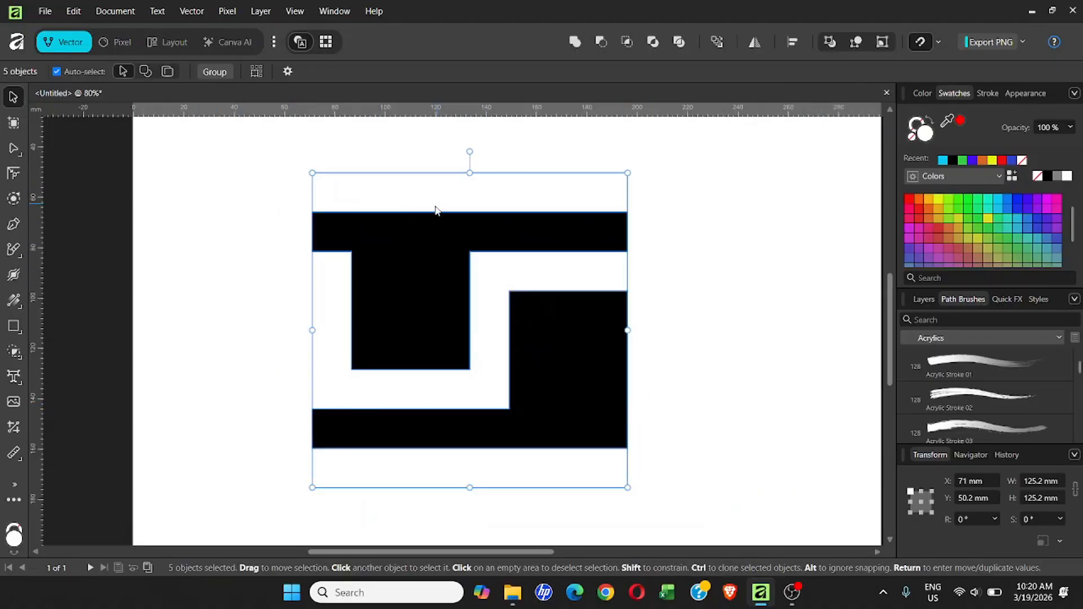
# - Delete the lettermark shapes and draw a circle about 112 mm in diameter on the empty page
pyautogui.press('Delete')
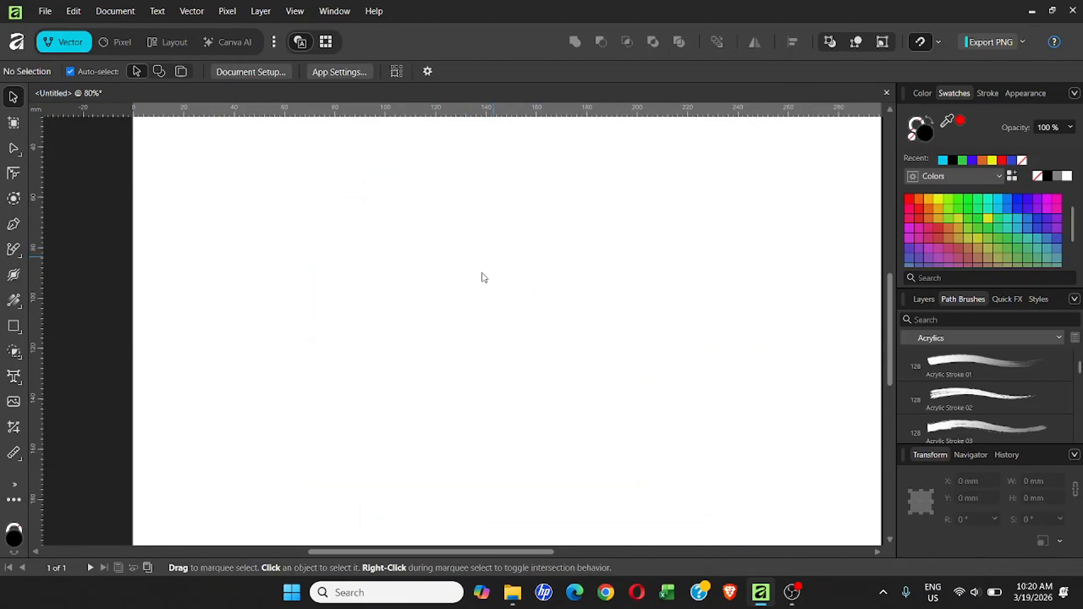
pyautogui.click(16, 329)
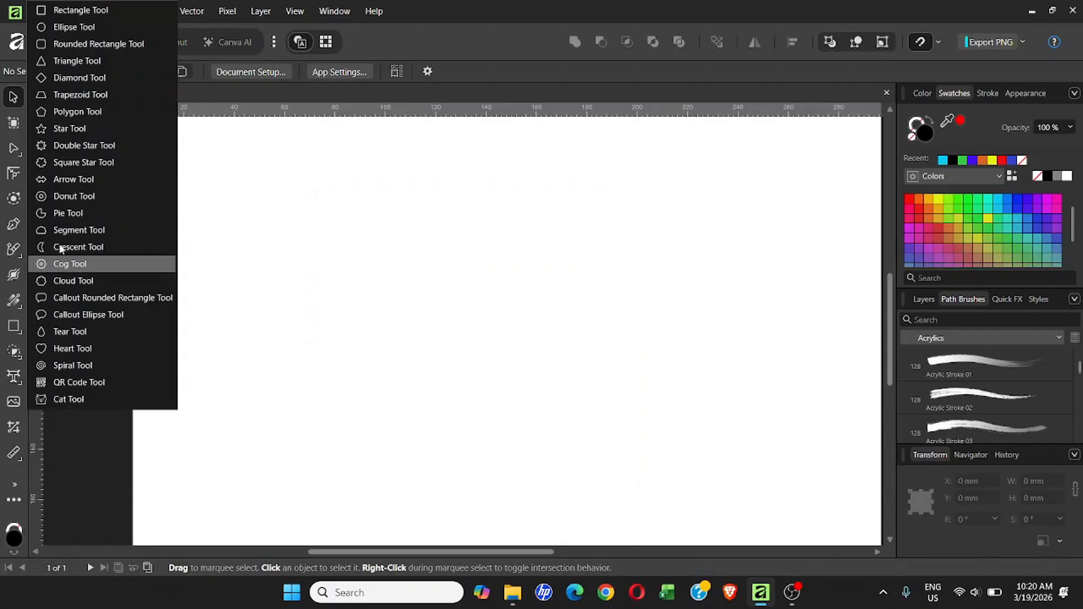
pyautogui.click(74, 27)
pyautogui.moveTo(357, 206); pyautogui.dragTo(709, 415)
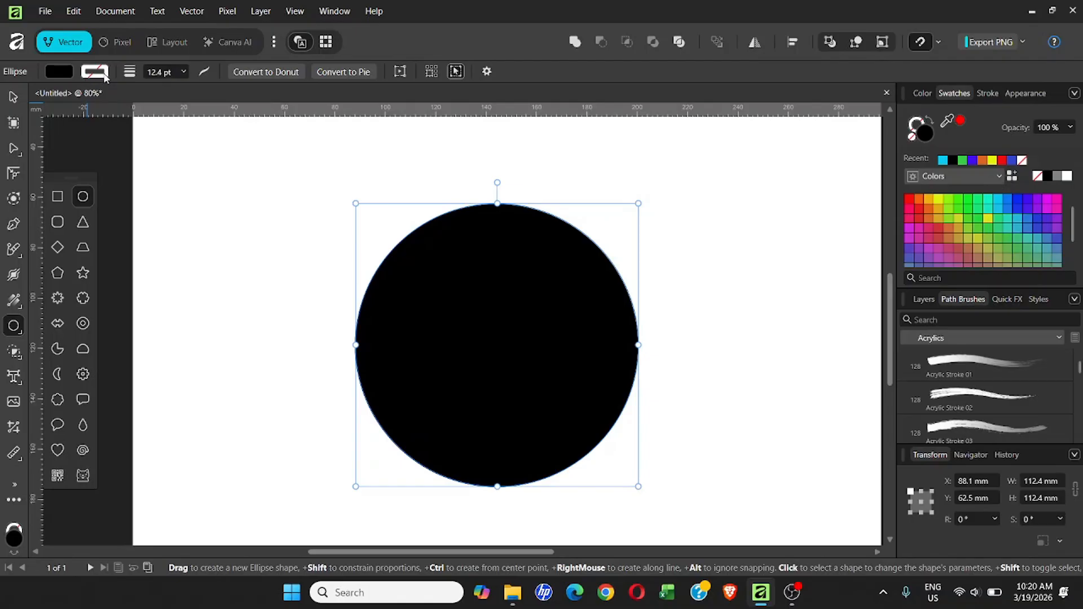
# - Give the circle a green stroke and remove its fill
pyautogui.click(104, 74)
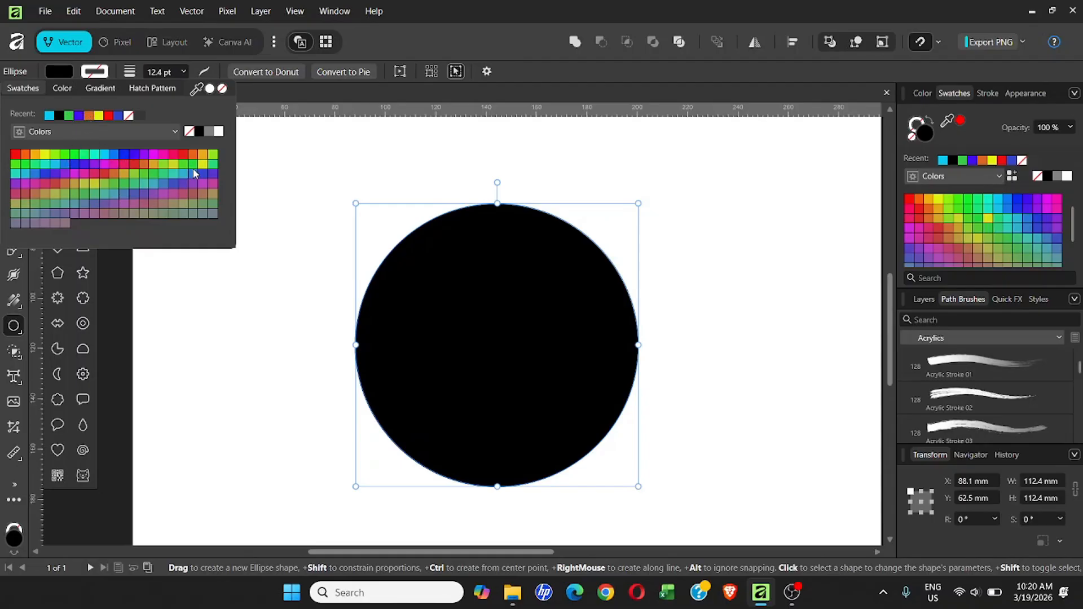
pyautogui.click(69, 116)
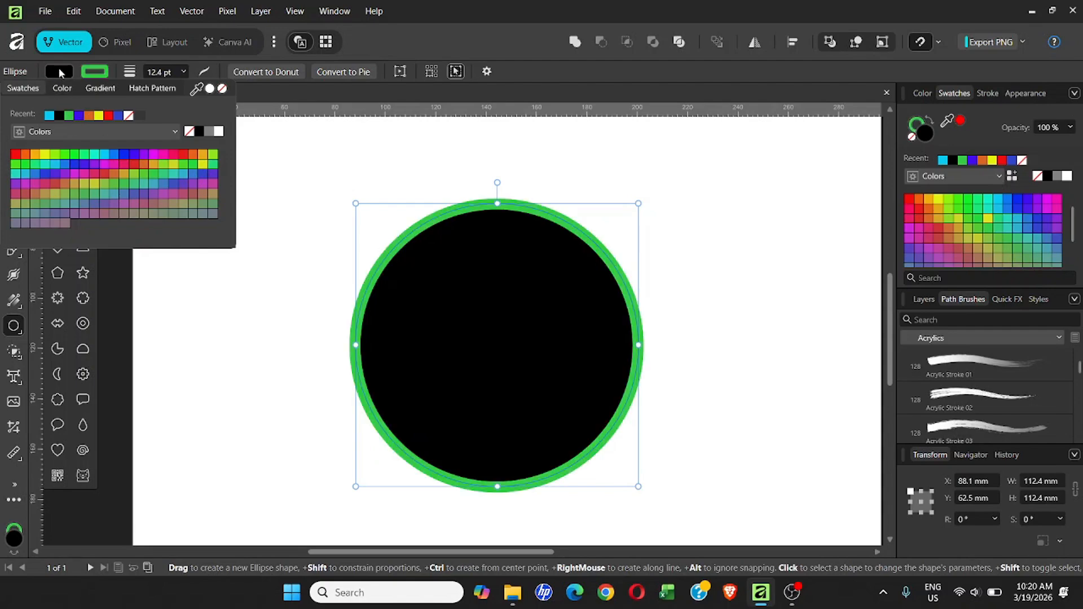
pyautogui.click(59, 72)
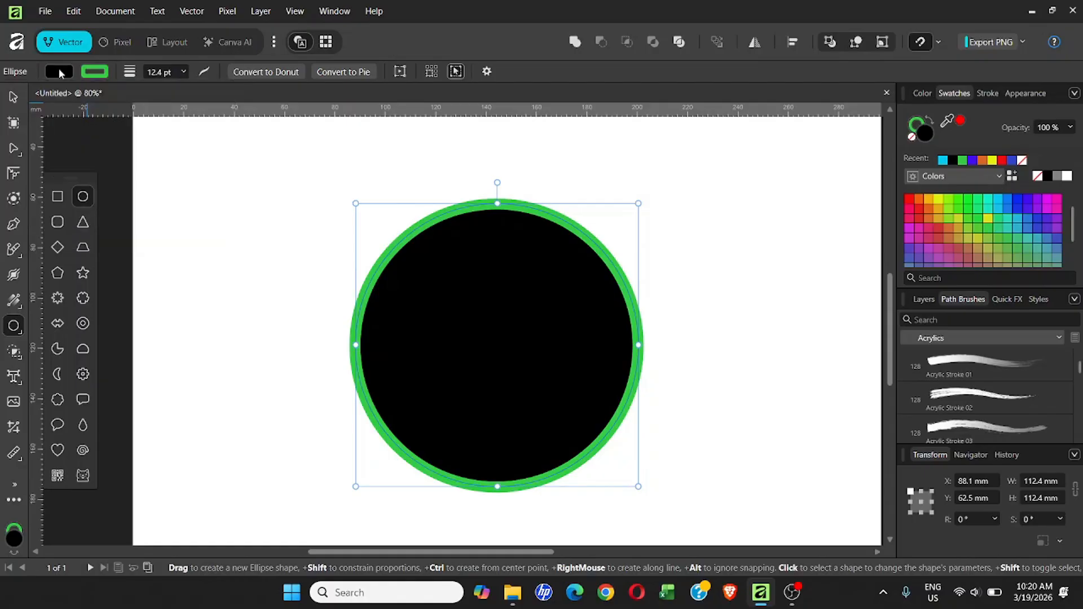
pyautogui.click(59, 71)
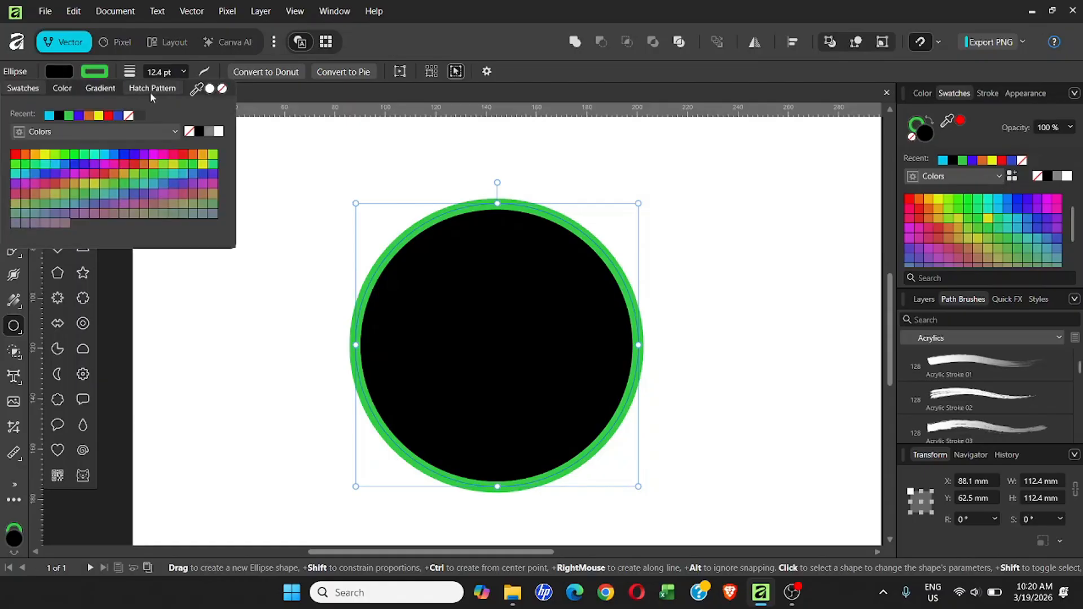
pyautogui.click(190, 131)
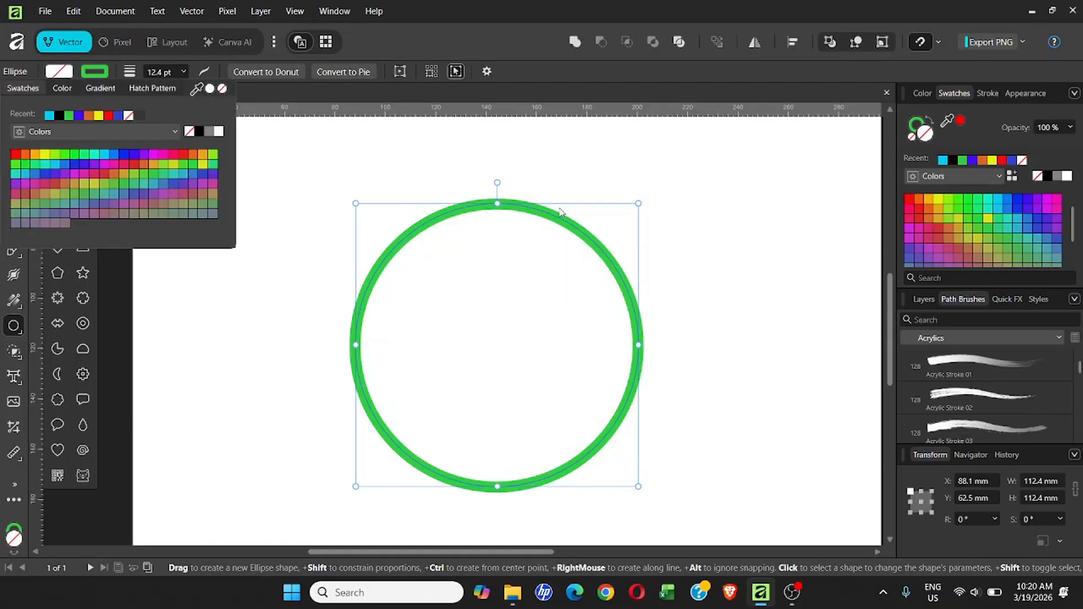
pyautogui.click(567, 192)
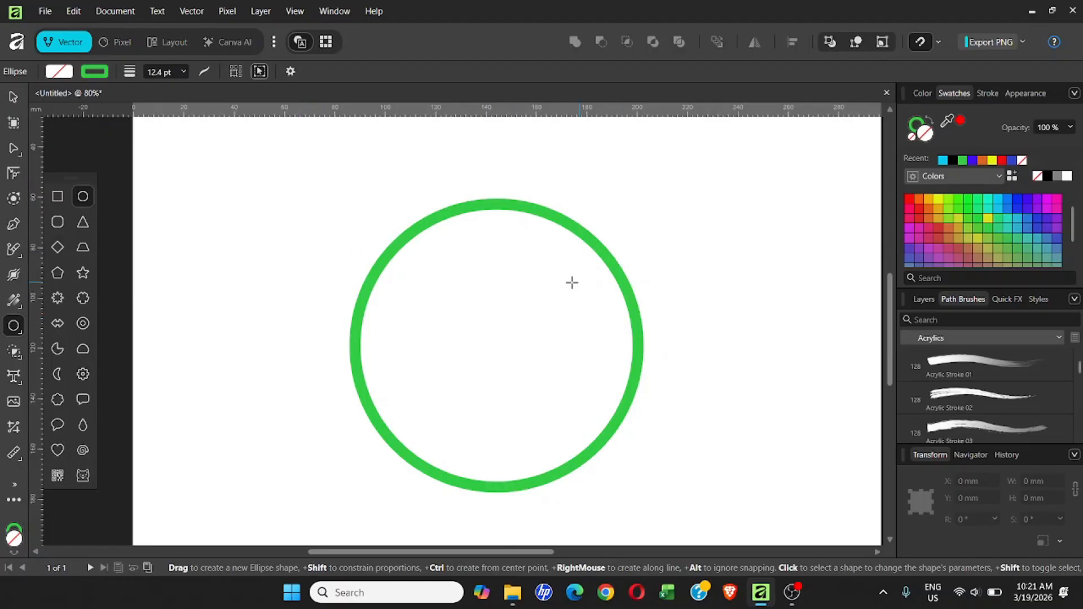
pyautogui.click(13, 98)
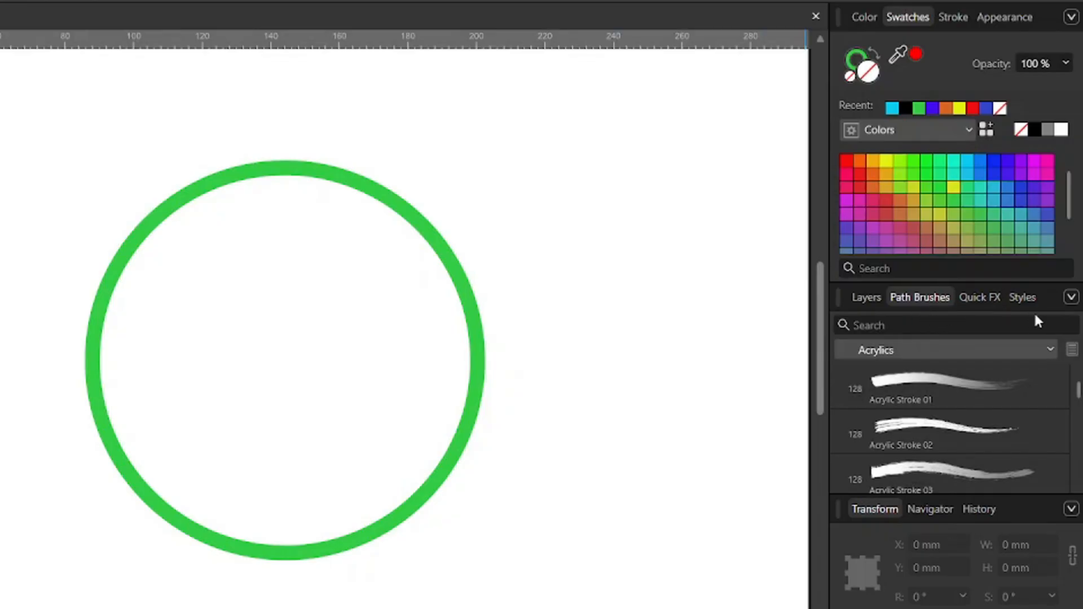
# - Create a new path brush category named new brush pattern
pyautogui.click(1071, 299)
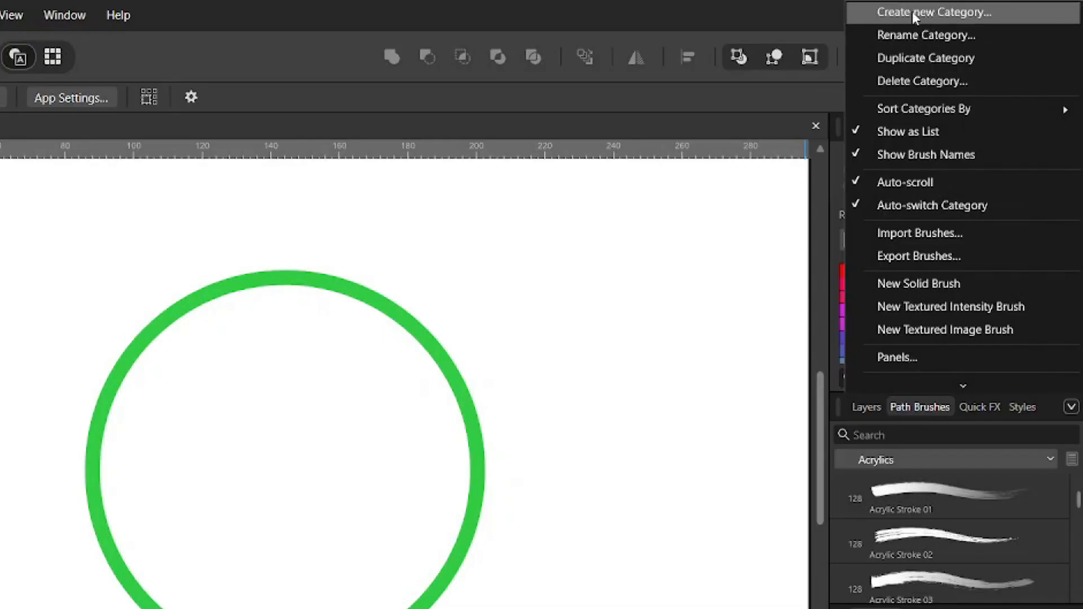
pyautogui.click(914, 14)
pyautogui.doubleClick(306, 374)
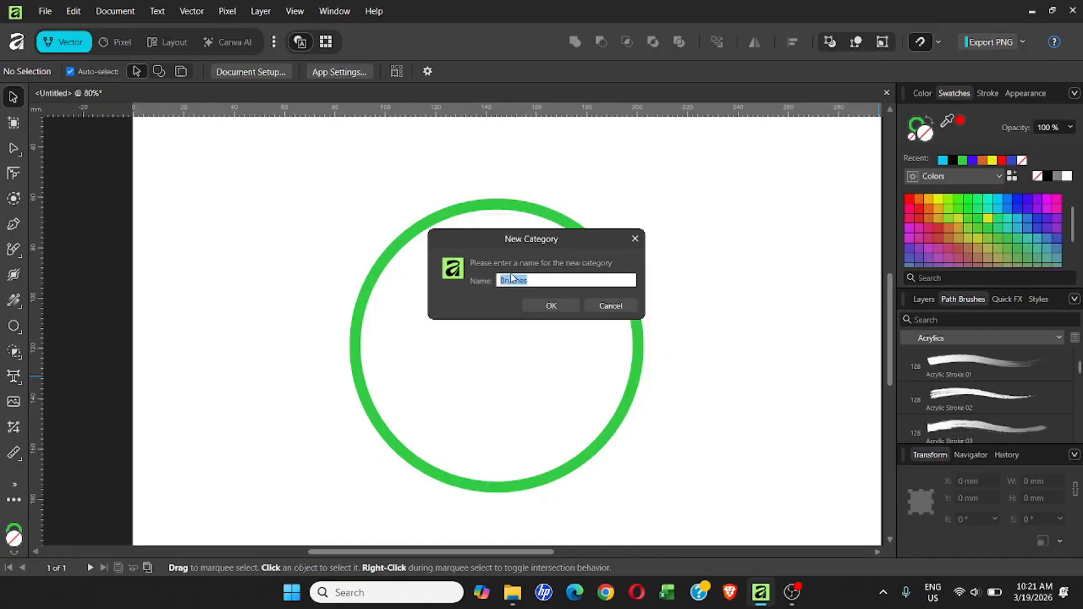
pyautogui.write('new b')
pyautogui.click(551, 305)
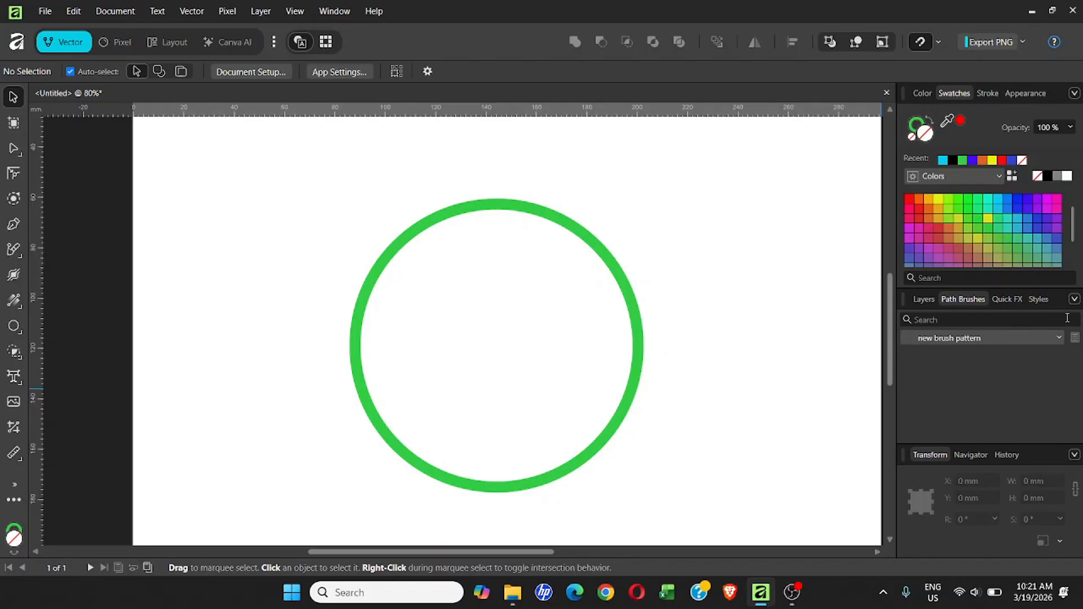
# - Create a textured intensity brush in the new brush pattern category from new pattern.png
pyautogui.click(1074, 299)
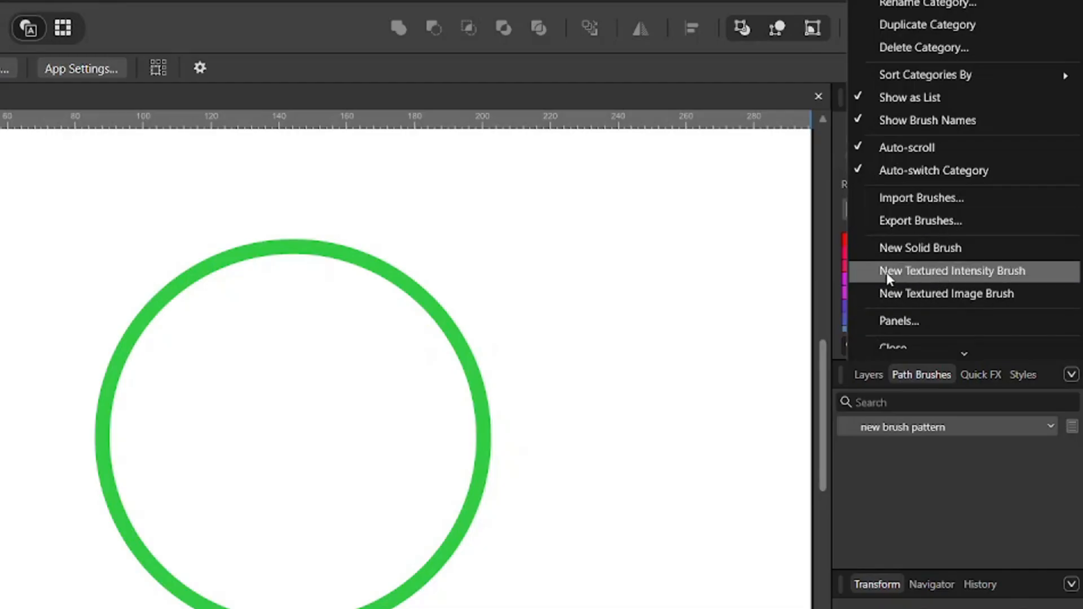
pyautogui.click(969, 269)
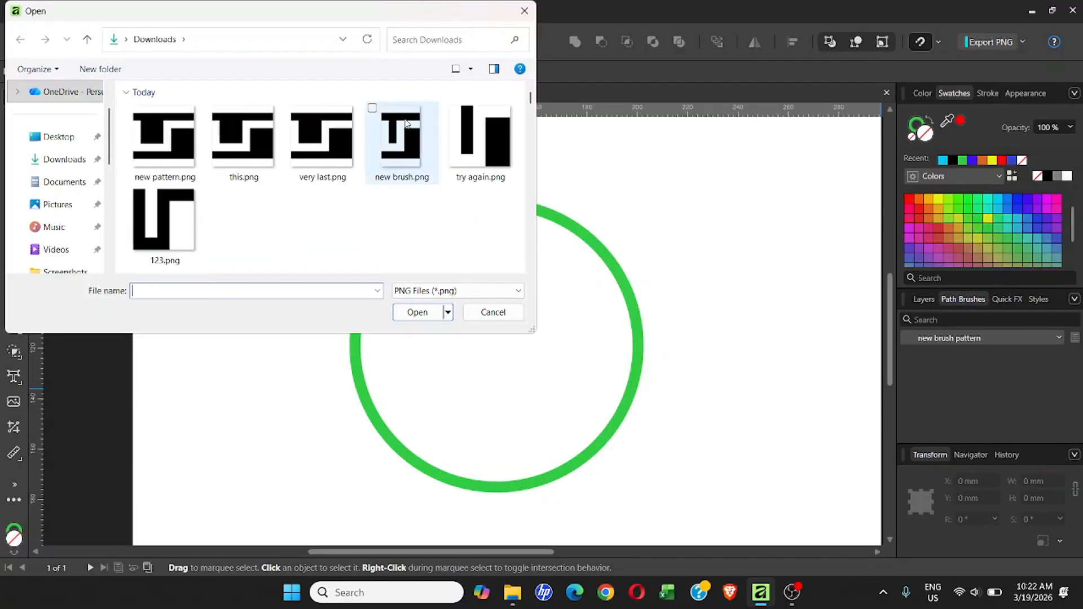
pyautogui.moveTo(162, 12); pyautogui.dragTo(220, 18)
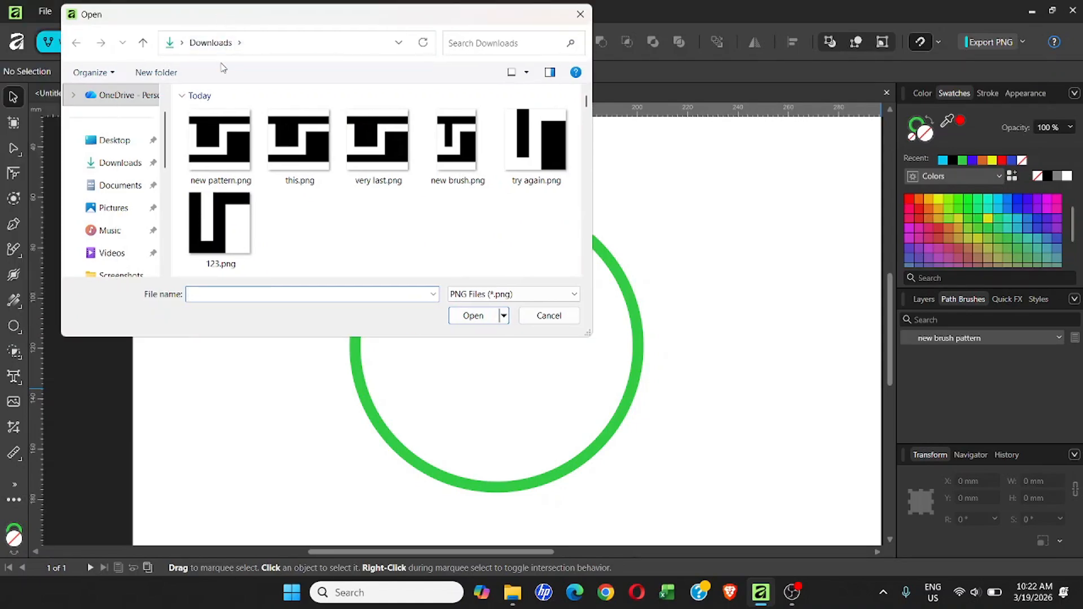
pyautogui.click(216, 138)
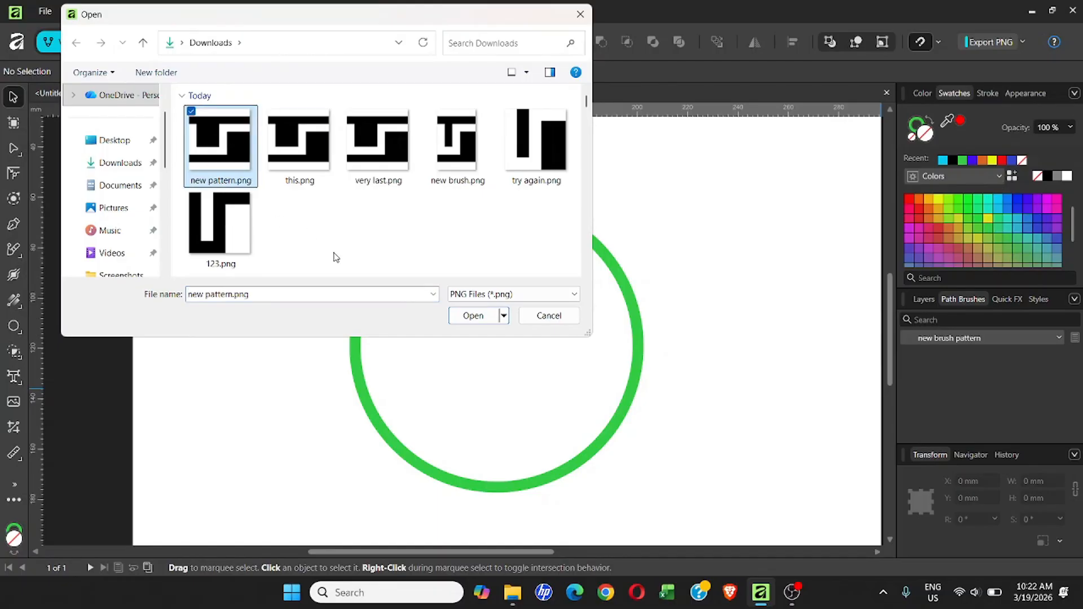
pyautogui.click(474, 316)
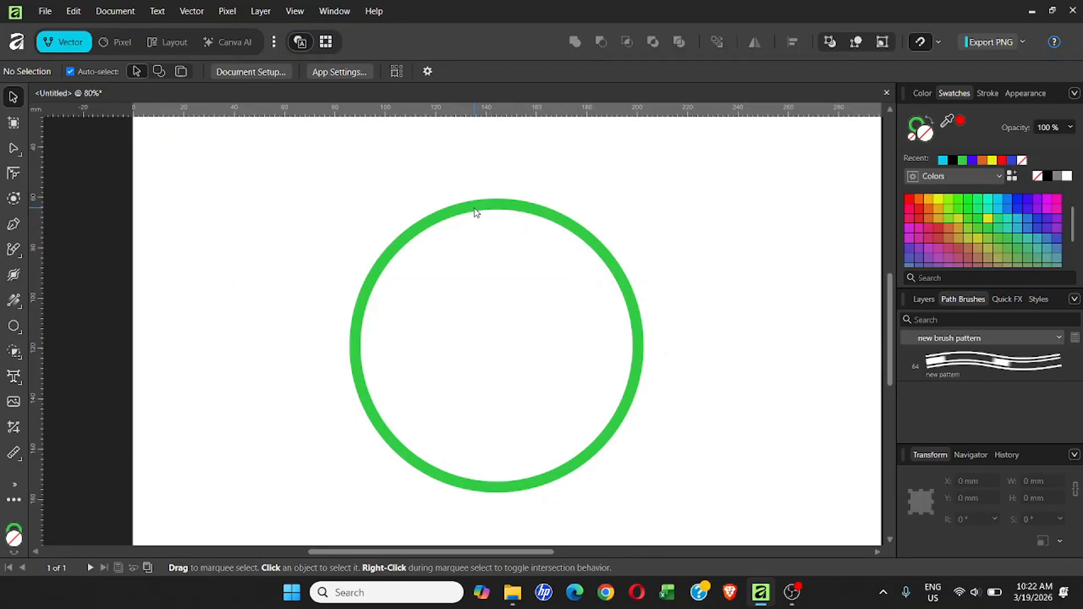
# - Move the green circle to about X 36 mm, Y 42 mm and apply the new pattern brush to its stroke
pyautogui.moveTo(475, 212); pyautogui.dragTo(346, 160)
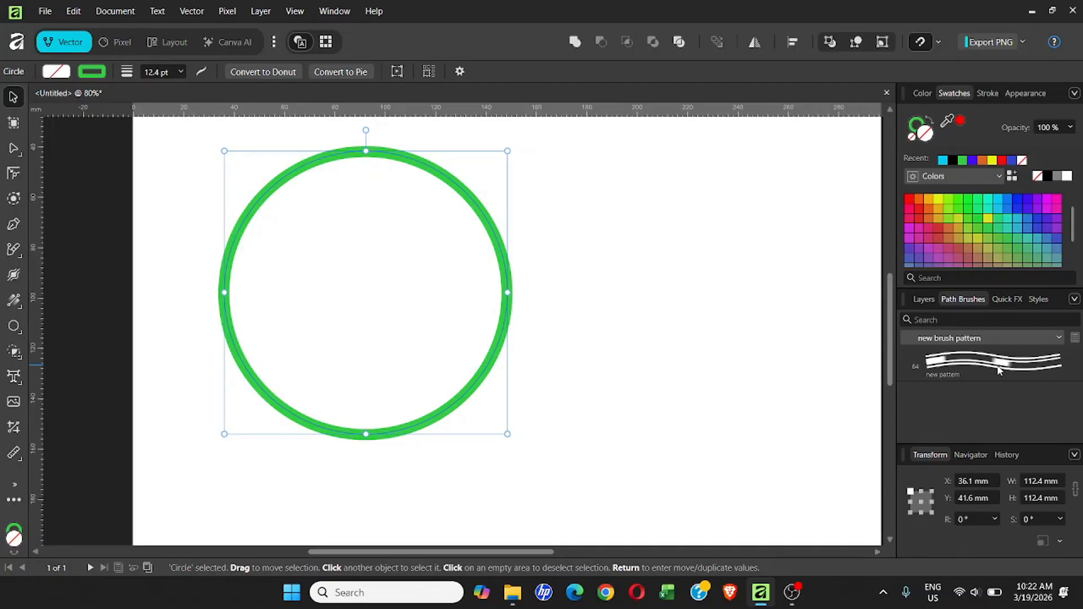
pyautogui.hotkey('ctrl', 'd')
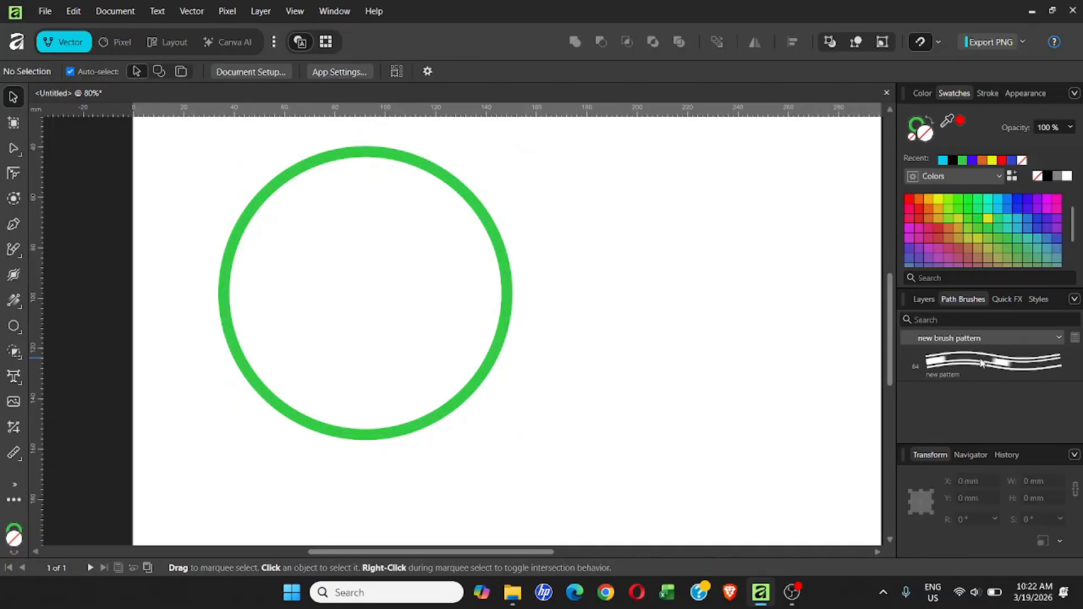
pyautogui.click(485, 222)
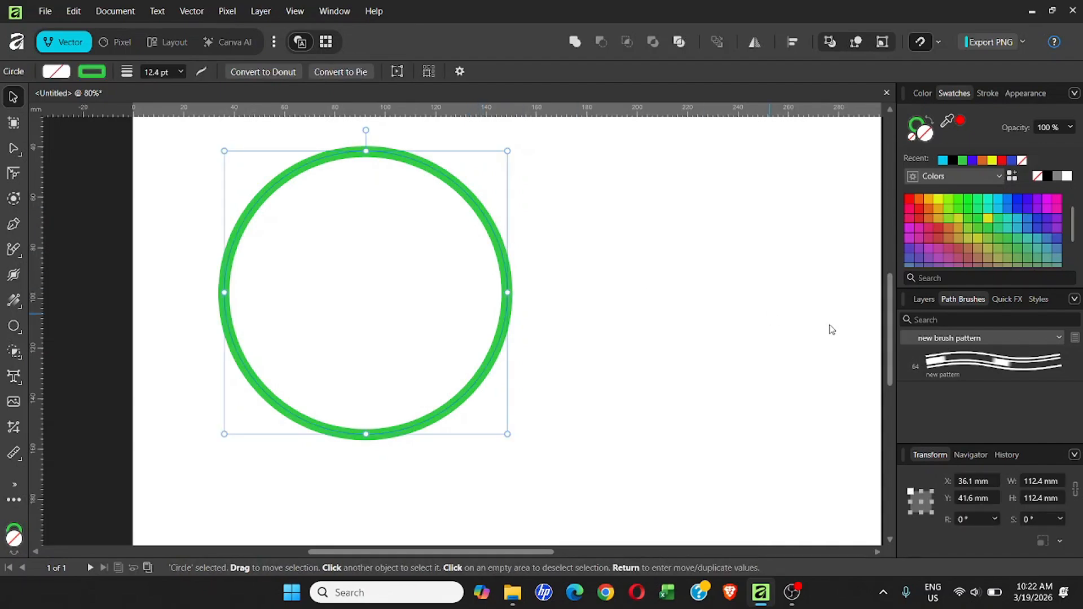
pyautogui.click(991, 359)
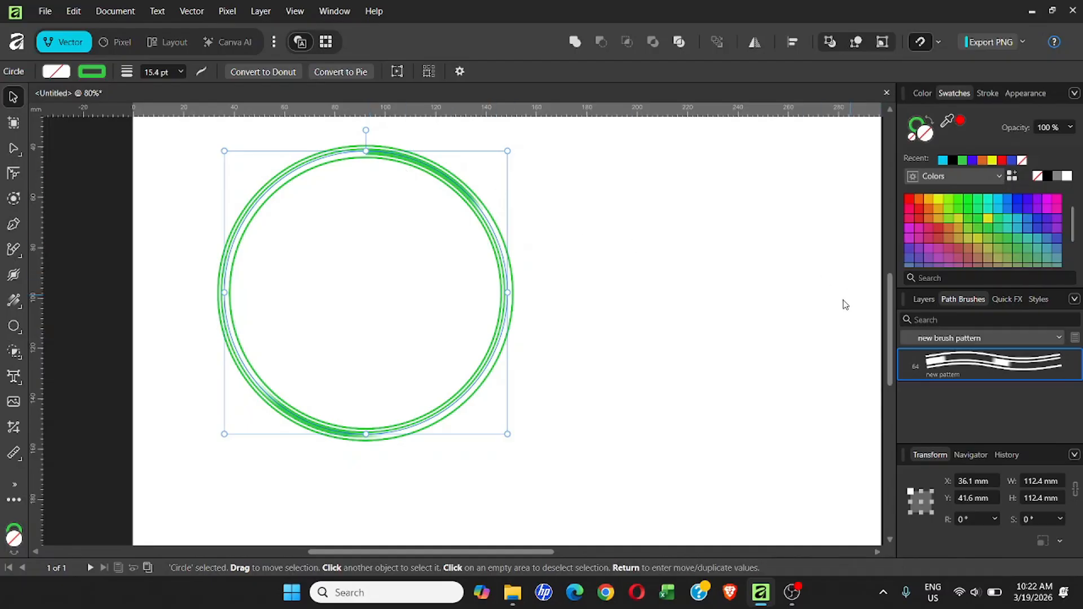
# - Edit the new pattern brush so its body repeats instead of stretching and its width is 165 px
pyautogui.doubleClick(1013, 368)
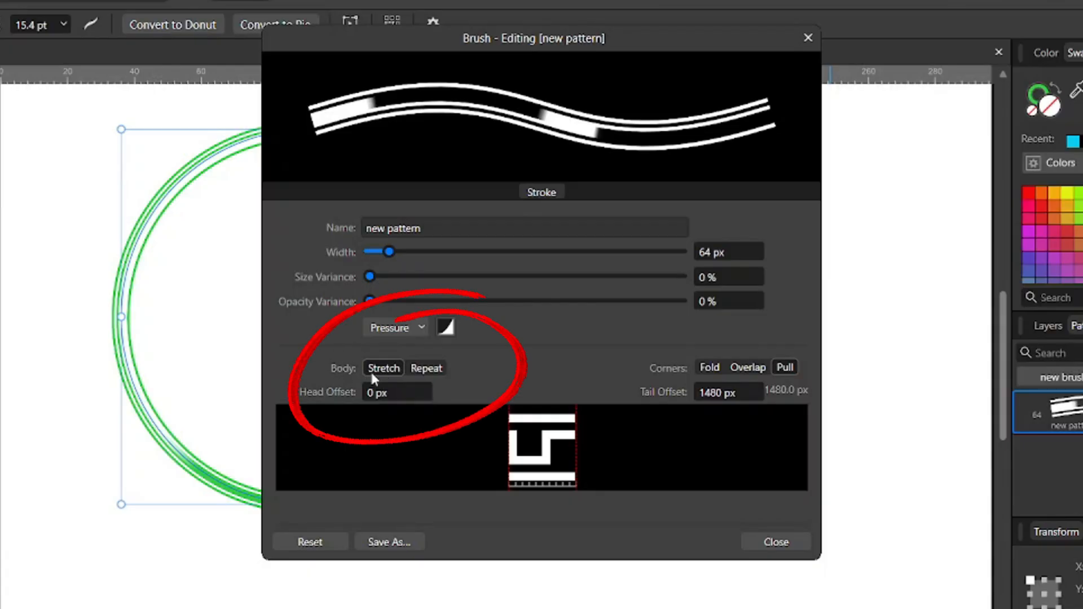
pyautogui.click(429, 372)
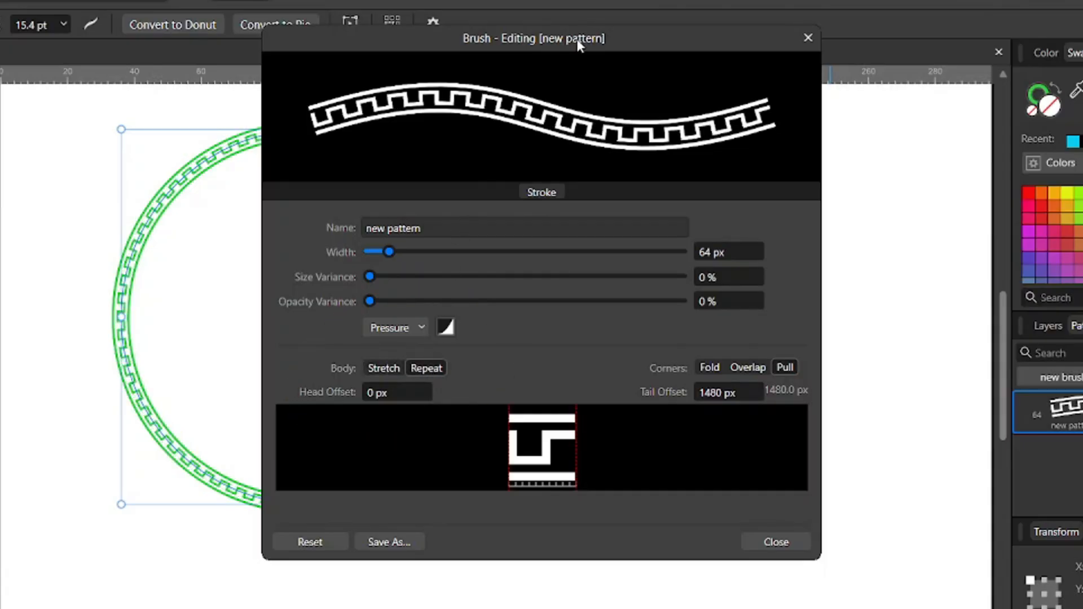
pyautogui.moveTo(591, 37); pyautogui.dragTo(885, 50)
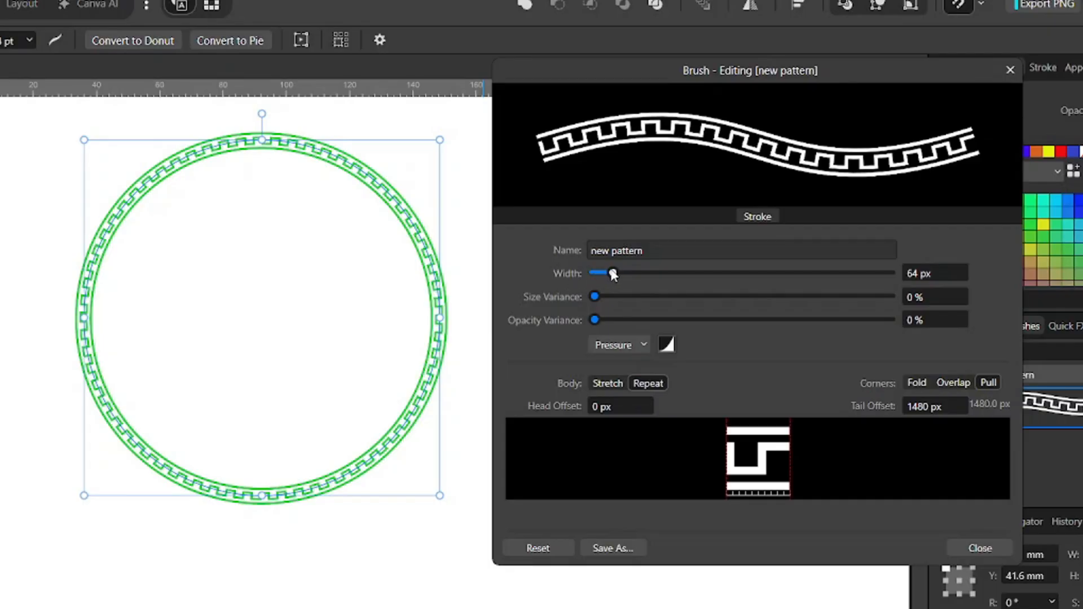
pyautogui.moveTo(612, 274)
pyautogui.mouseDown()
pyautogui.moveTo(653, 273)
pyautogui.moveTo(643, 274)
pyautogui.mouseUp()
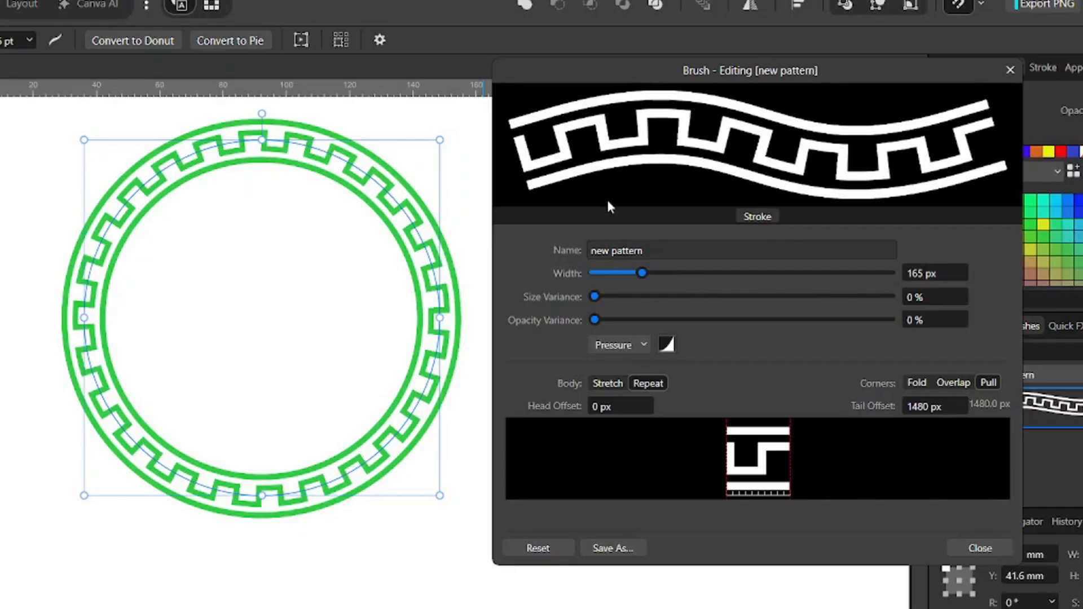
pyautogui.moveTo(639, 320)
pyautogui.mouseDown()
pyautogui.moveTo(824, 320)
pyautogui.moveTo(585, 306)
pyautogui.moveTo(837, 298)
pyautogui.moveTo(561, 305)
pyautogui.mouseUp()
pyautogui.moveTo(743, 69); pyautogui.dragTo(610, 71)
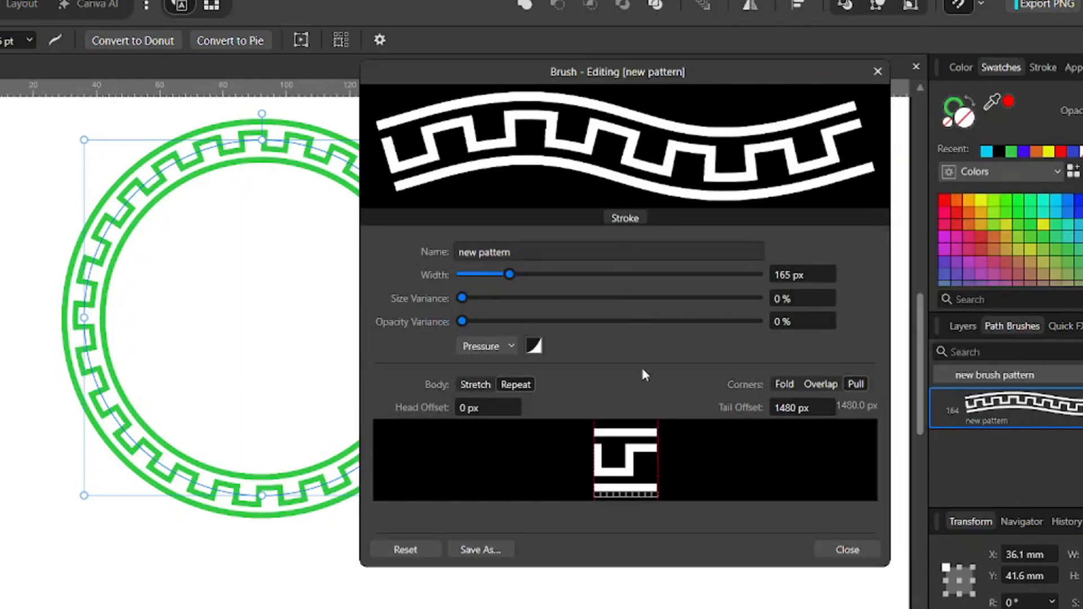
pyautogui.click(844, 553)
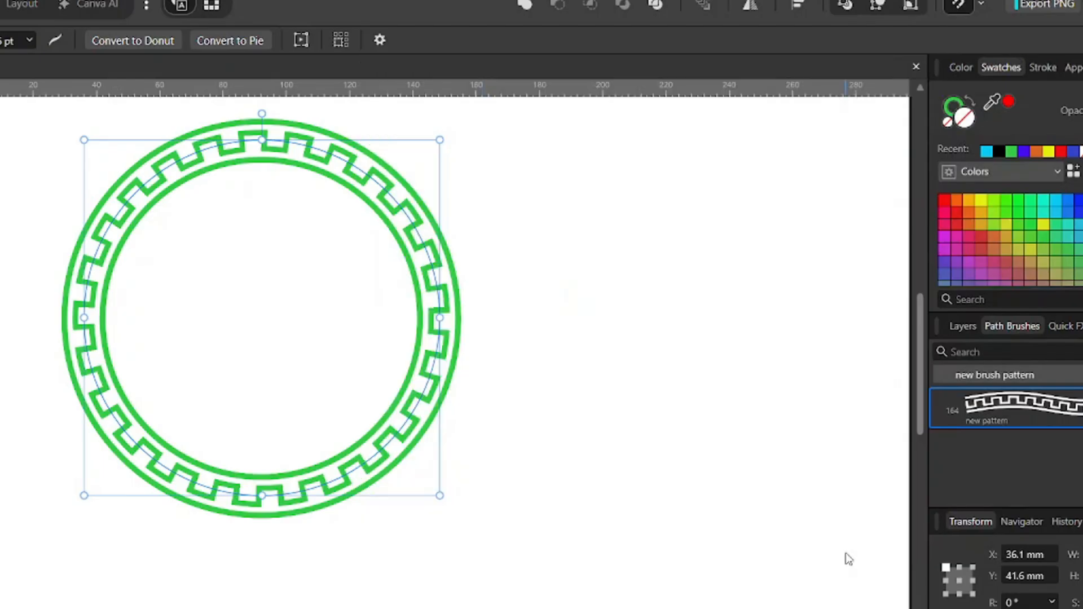
# - Move the circle to about X 76 mm, Y 51 mm and set its stroke width to about 49.1 pt
pyautogui.moveTo(351, 190); pyautogui.dragTo(477, 218)
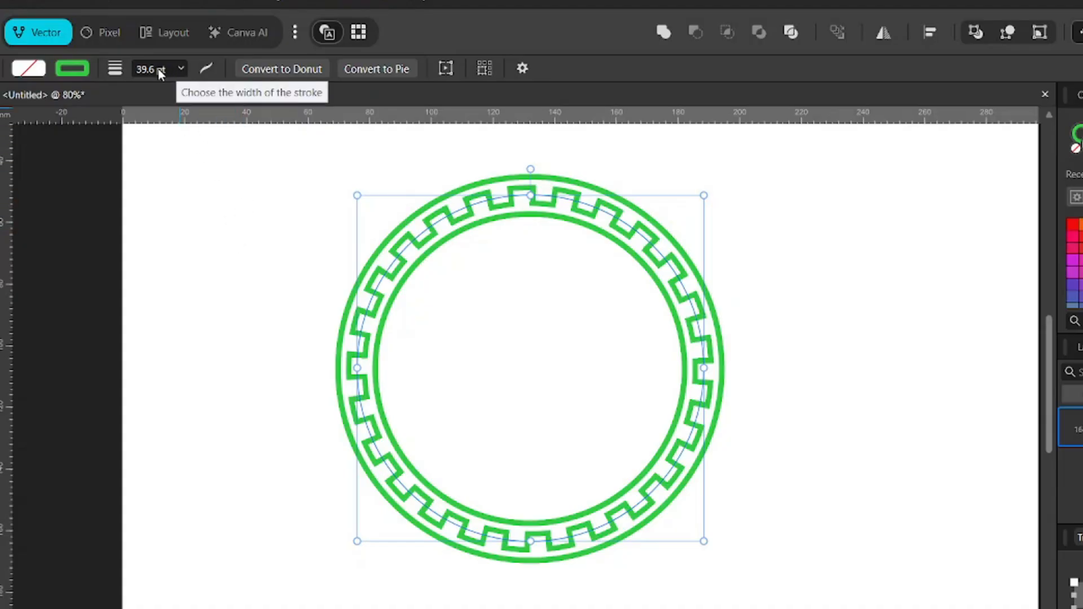
pyautogui.click(179, 69)
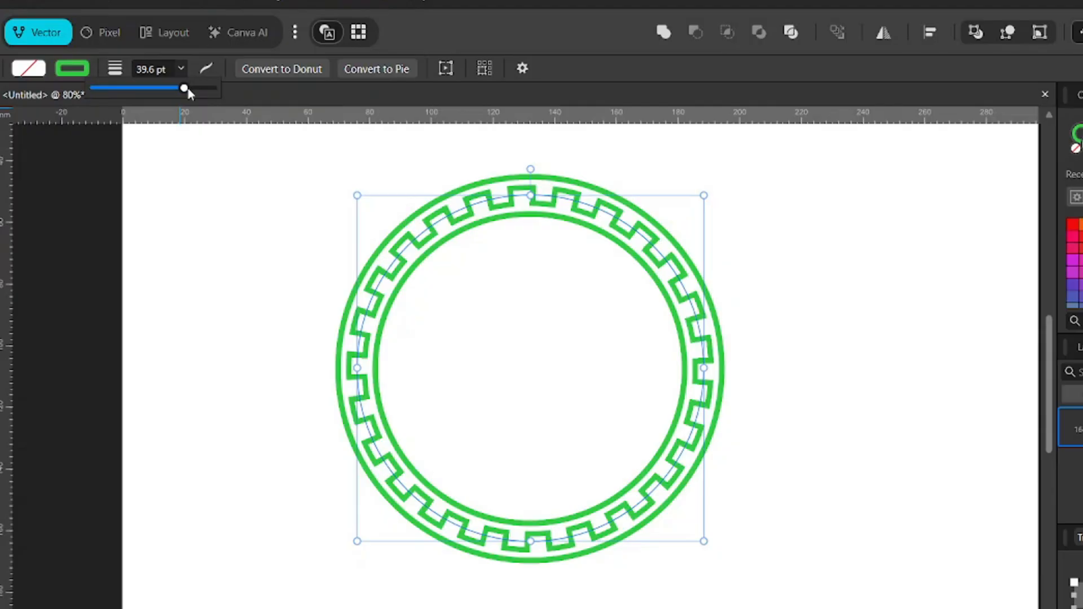
pyautogui.moveTo(188, 93)
pyautogui.mouseDown()
pyautogui.moveTo(176, 91)
pyautogui.moveTo(199, 94)
pyautogui.mouseUp()
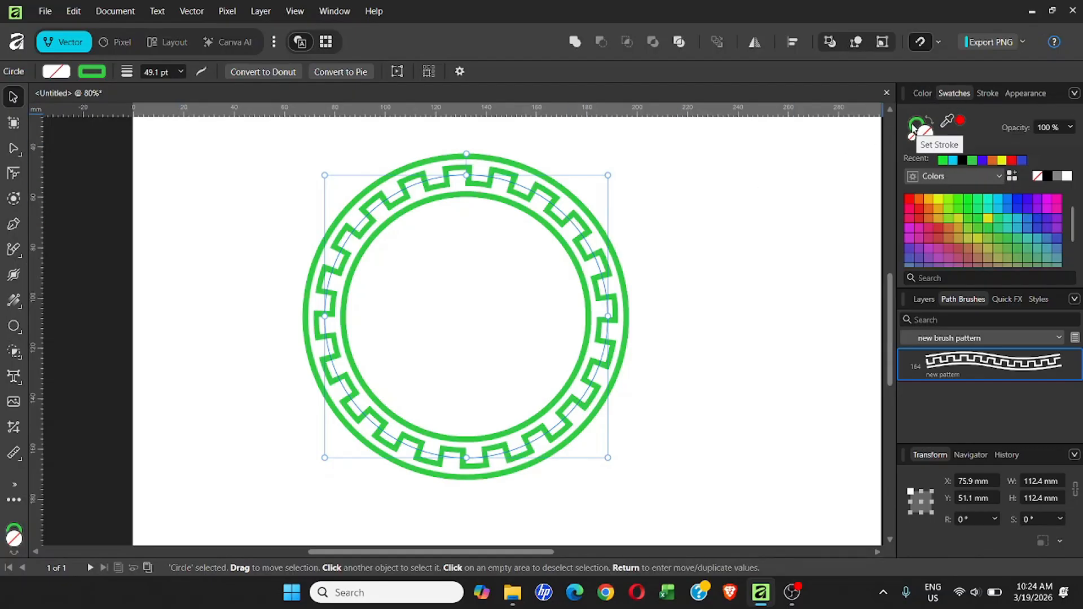
# - Recolour the circle's patterned stroke, trying black, red, yellow and violet, and settle on black with the circle deselected
pyautogui.click(918, 125)
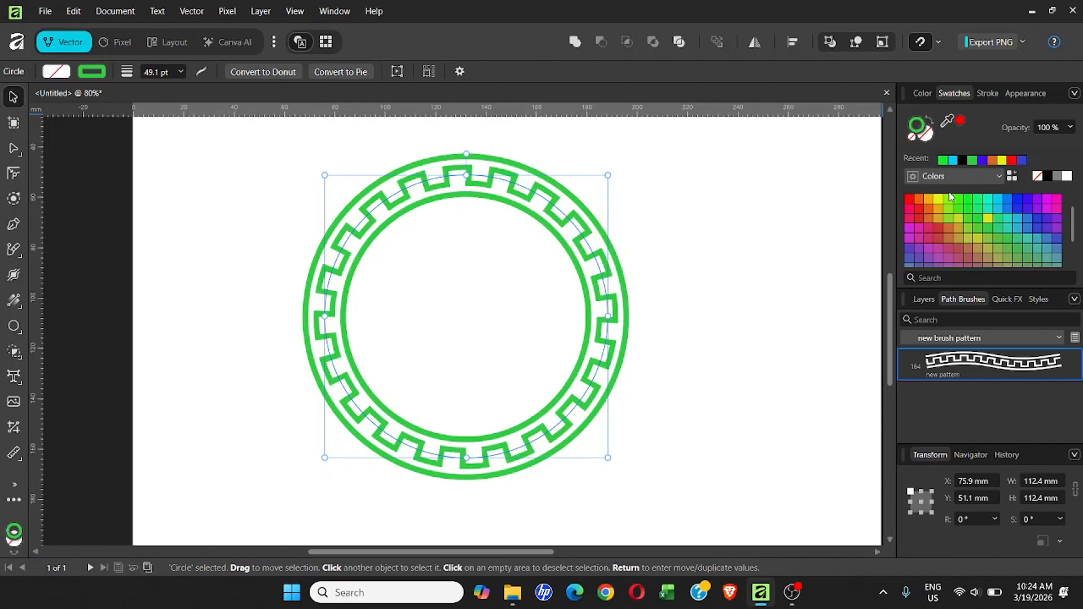
pyautogui.click(963, 161)
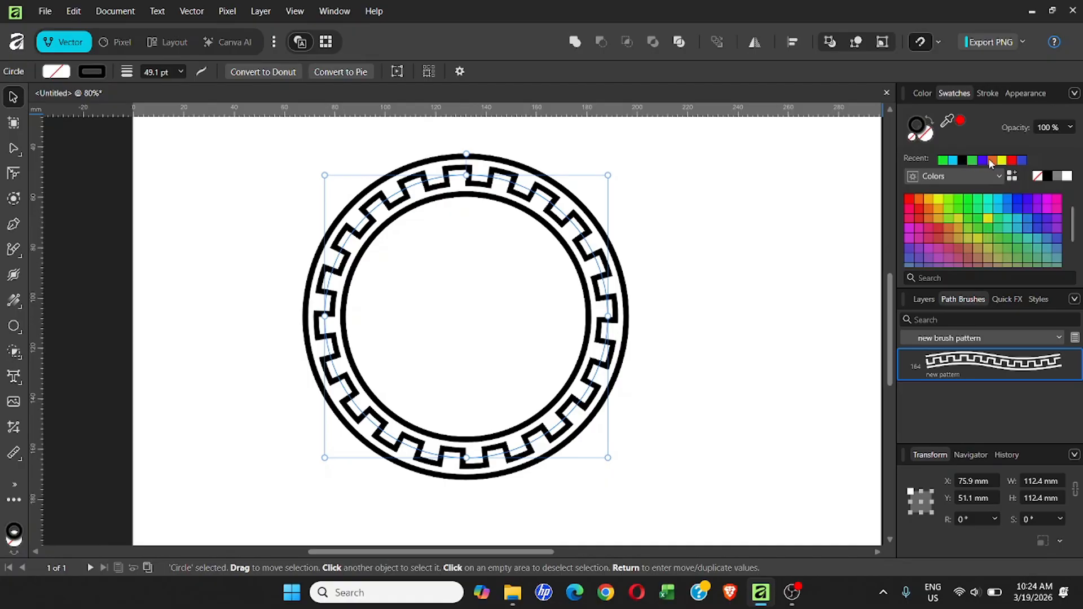
pyautogui.click(1013, 161)
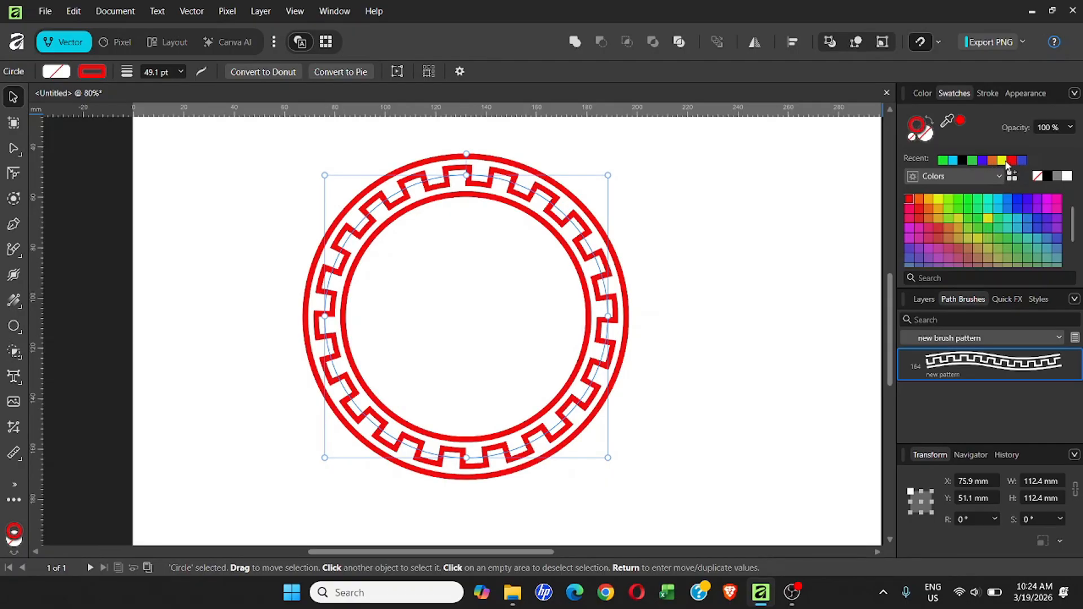
pyautogui.click(1003, 161)
pyautogui.click(983, 160)
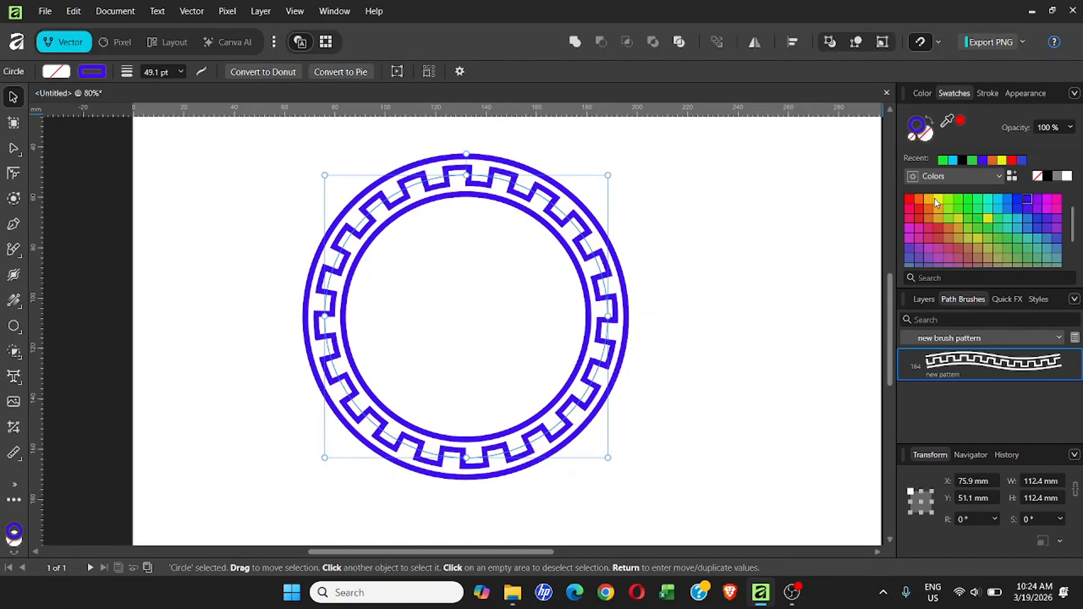
pyautogui.click(960, 160)
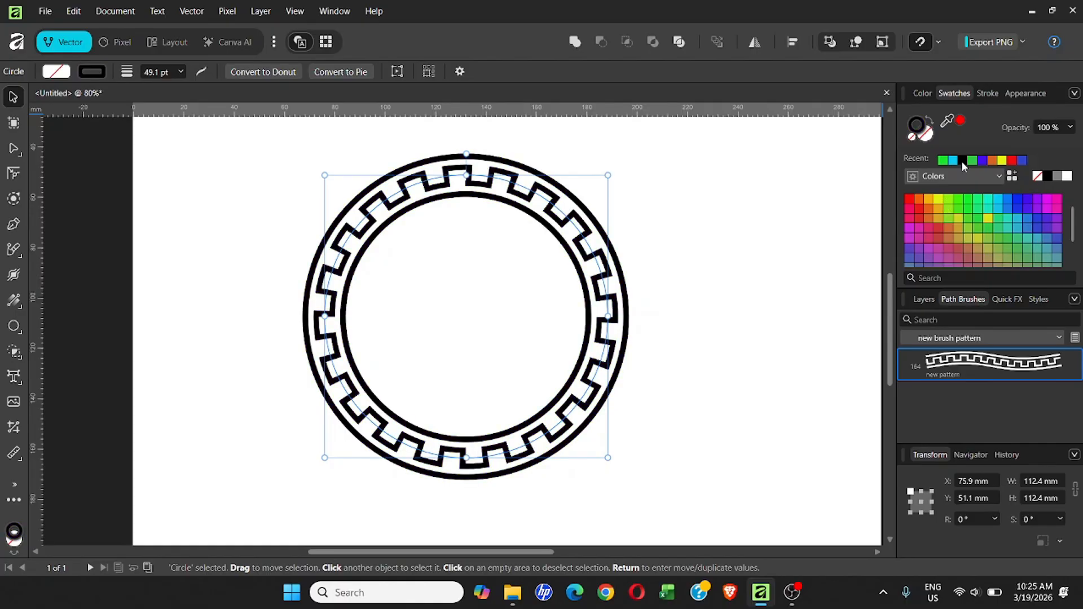
pyautogui.click(194, 233)
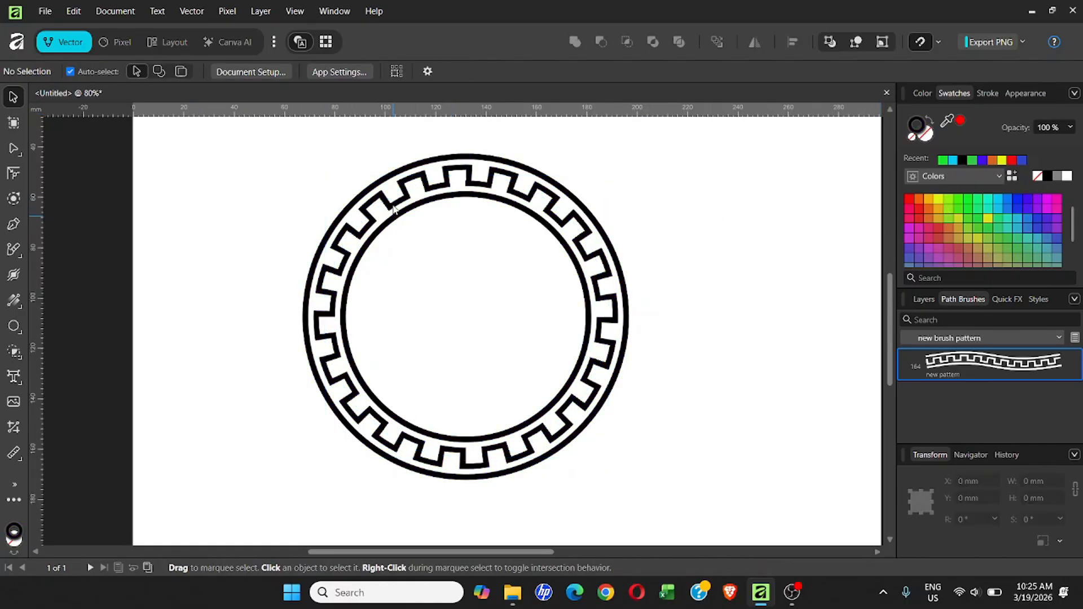
# - Move the circle toward the page's left side and paint two curved pattern strokes around it with the Path Brush Tool at 165 px
pyautogui.moveTo(483, 194); pyautogui.dragTo(361, 200)
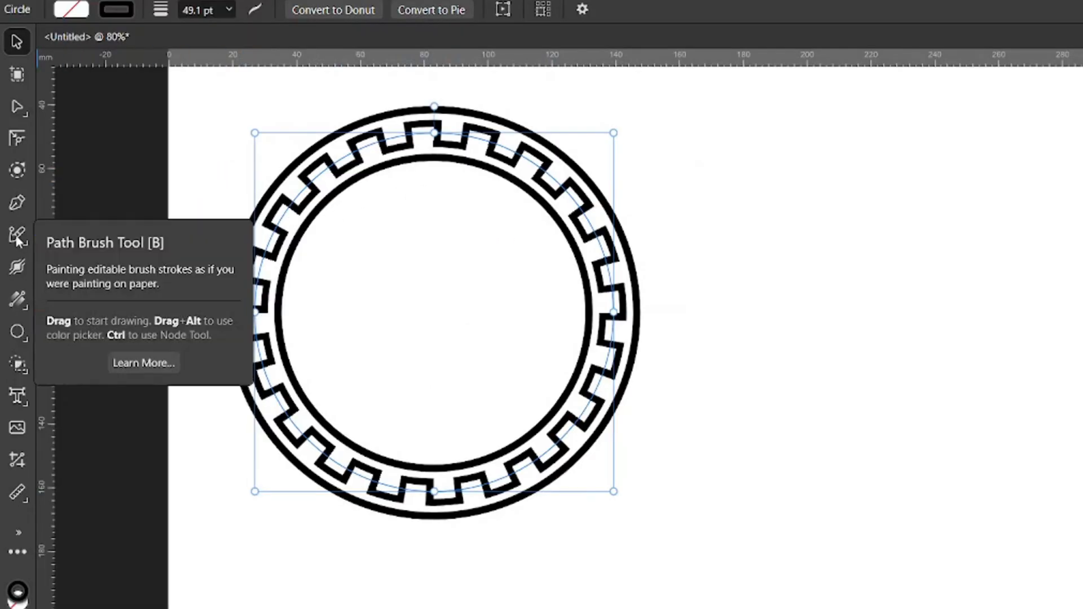
pyautogui.click(15, 239)
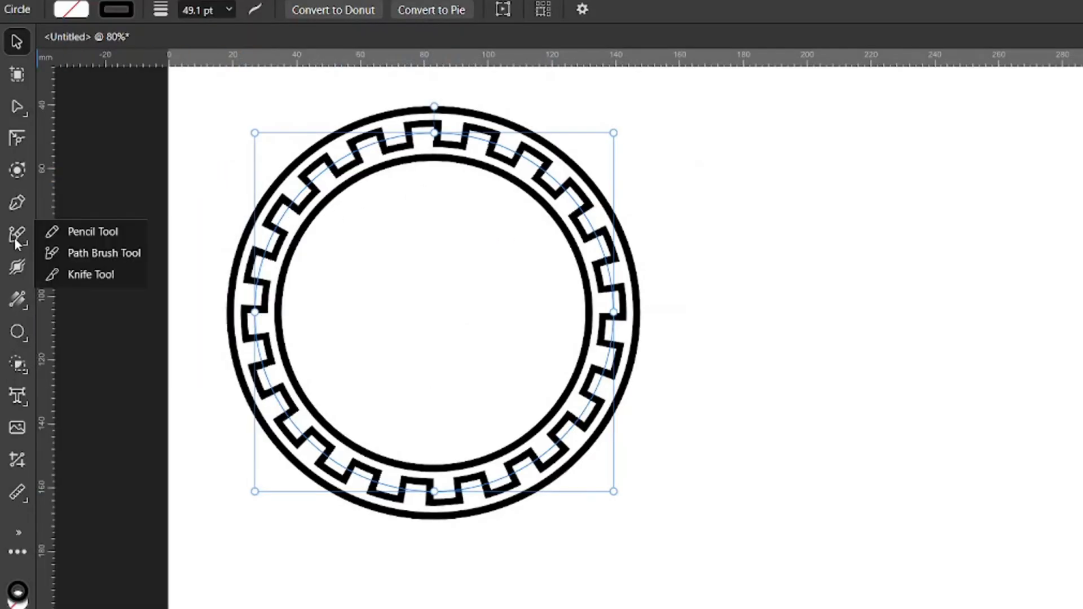
pyautogui.click(56, 253)
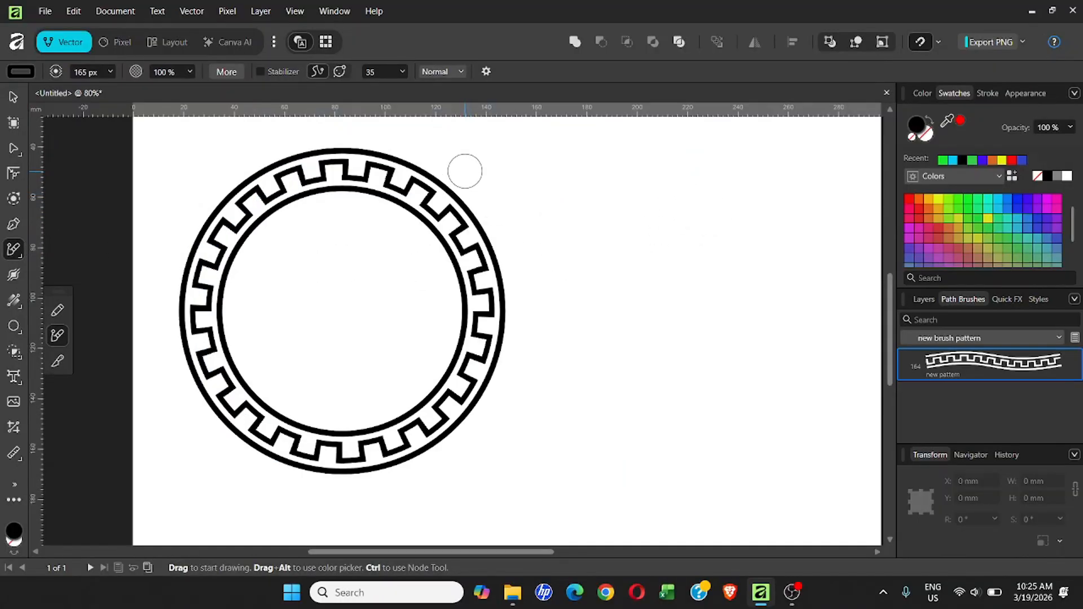
pyautogui.moveTo(561, 115); pyautogui.dragTo(673, 173)
pyautogui.moveTo(530, 201)
pyautogui.mouseDown()
pyautogui.moveTo(648, 338)
pyautogui.moveTo(805, 364)
pyautogui.mouseUp()
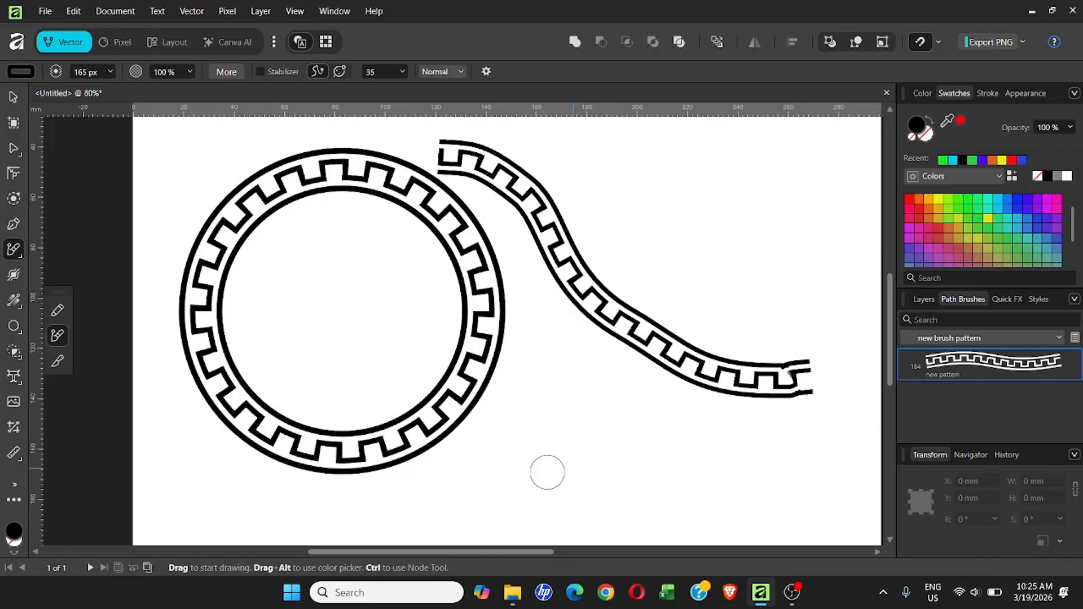
pyautogui.moveTo(363, 505)
pyautogui.mouseDown()
pyautogui.moveTo(490, 500)
pyautogui.moveTo(541, 459)
pyautogui.moveTo(550, 383)
pyautogui.mouseUp()
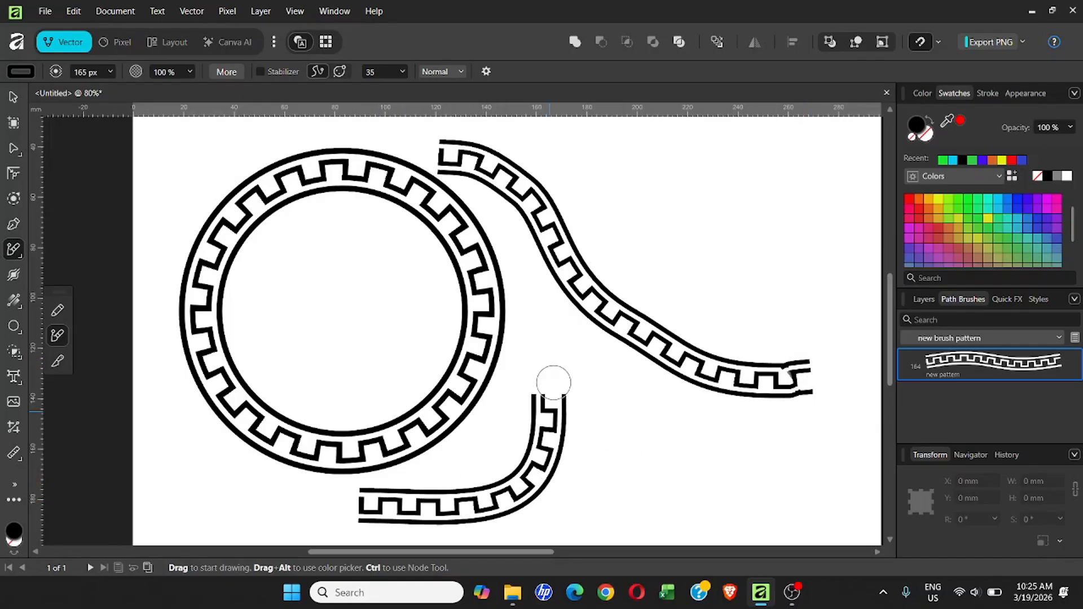